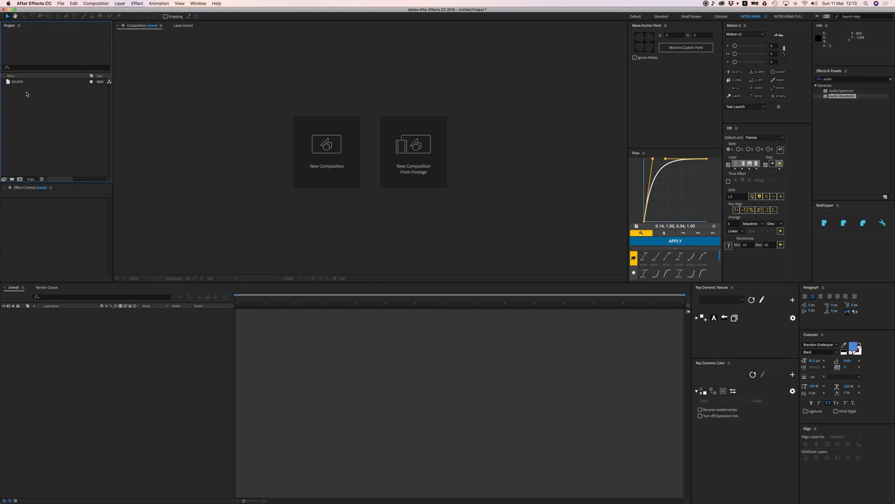
# - Select the SOUND WAV item in the Project panel to preview its audio details
pyautogui.click(19, 82)
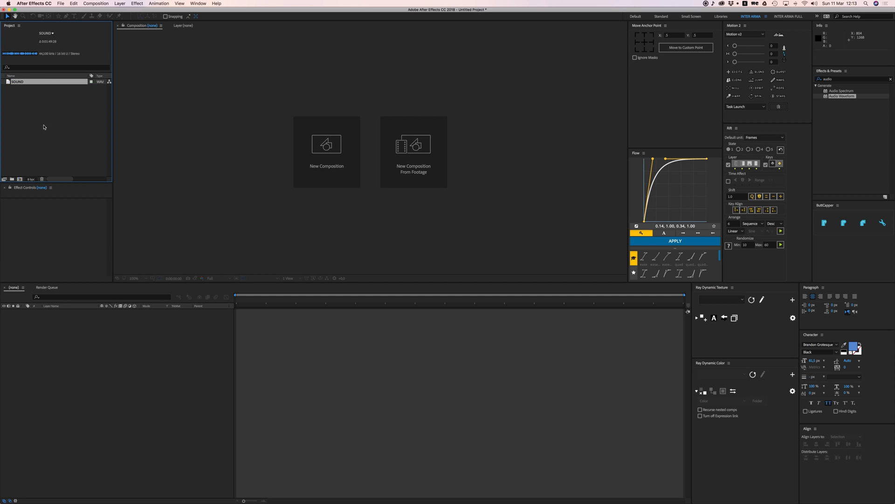
# - Create the 1920×1080 composition Comp 1 and drag SOUND into its timeline as the first layer
pyautogui.click(41, 97)
pyautogui.click(19, 179)
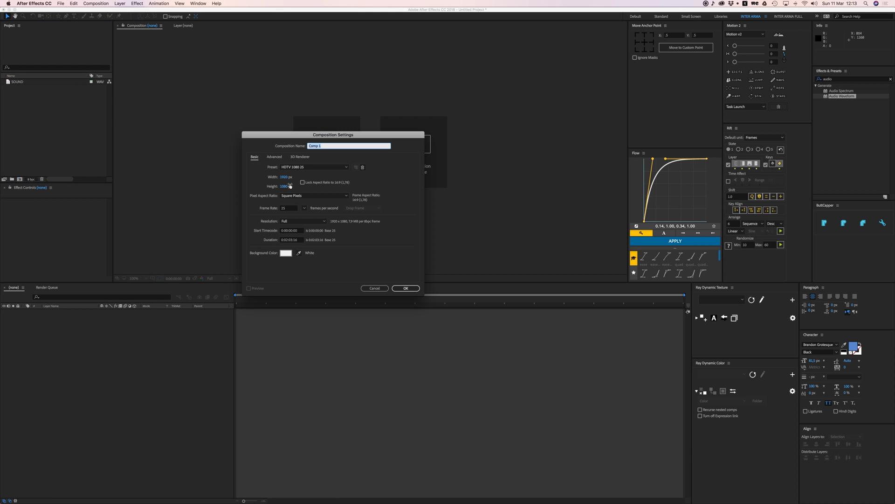
pyautogui.click(293, 240)
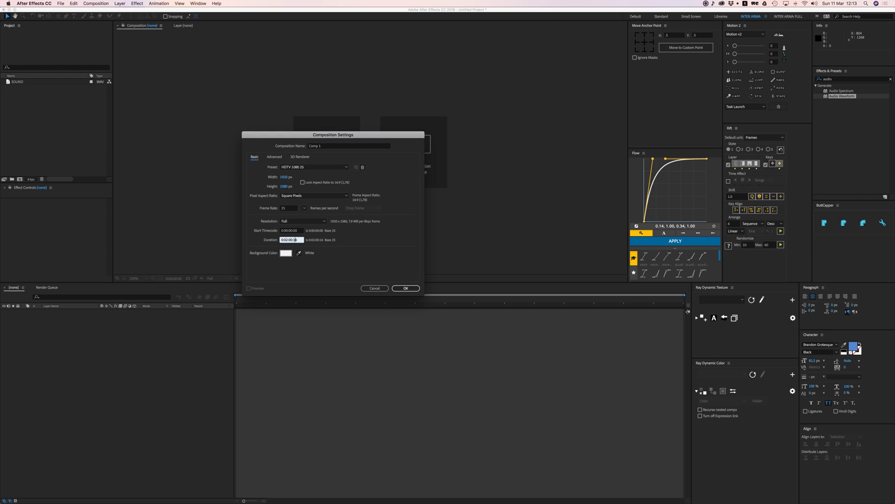
pyautogui.press('Return')
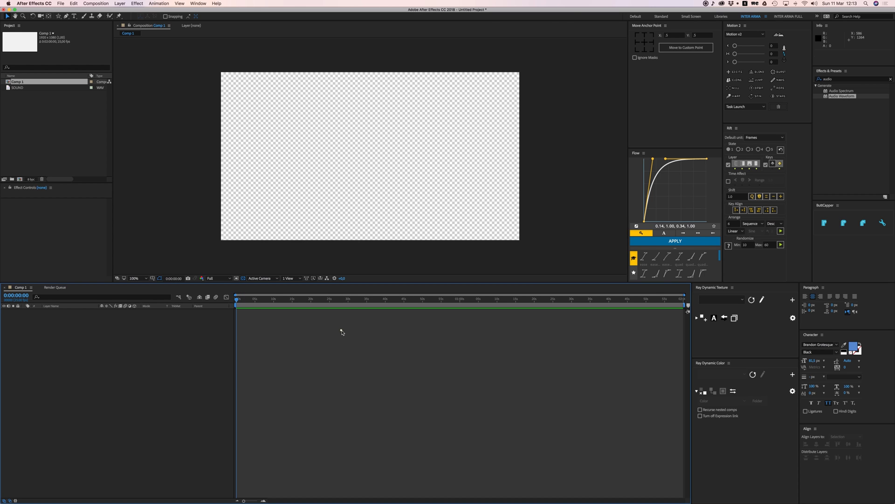
pyautogui.moveTo(17, 87); pyautogui.dragTo(297, 340)
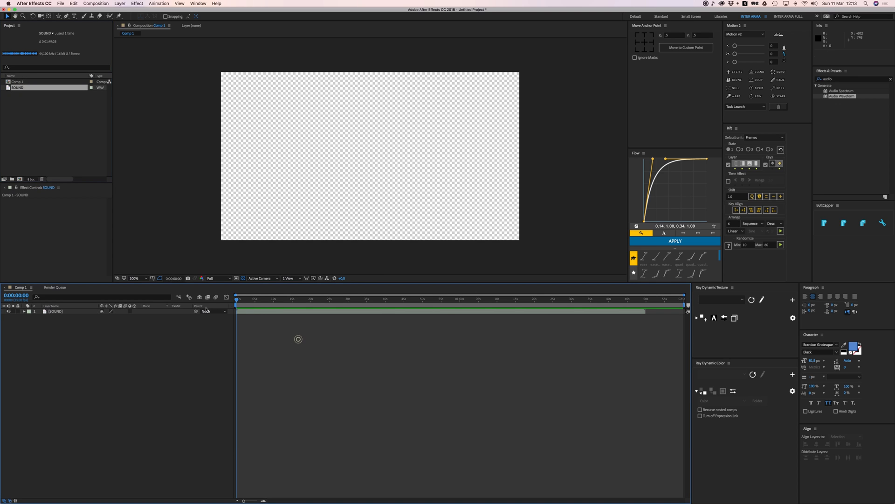
# - Add a shape layer by mistake and undo it
pyautogui.click(119, 4)
pyautogui.moveTo(135, 10)
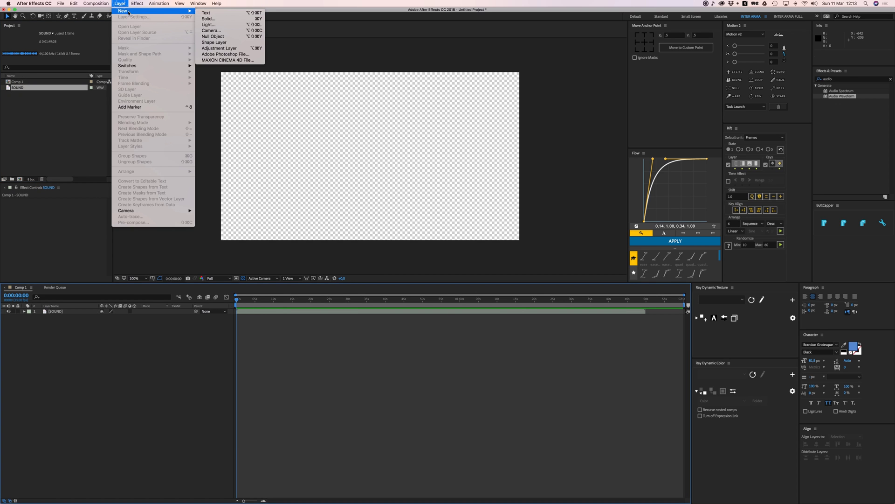
pyautogui.click(224, 45)
pyautogui.press('super+z')
# - Create a black solid layer and name it BG
pyautogui.click(134, 4)
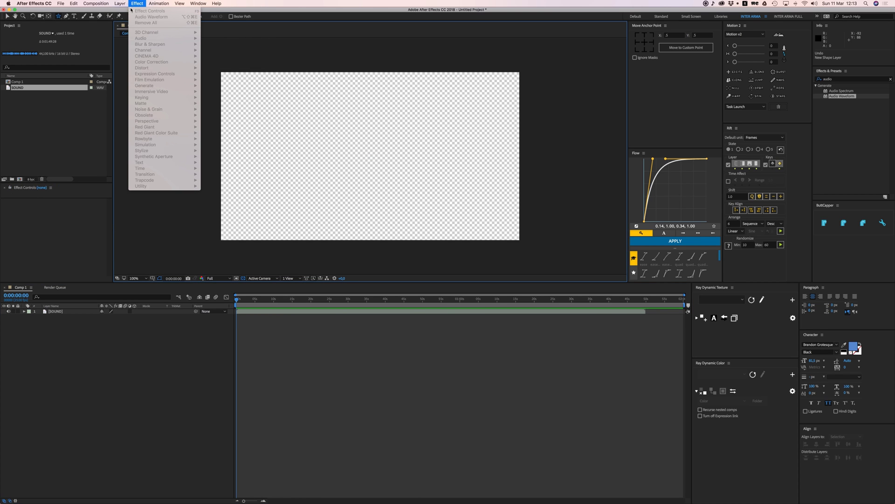
pyautogui.moveTo(120, 4)
pyautogui.click(216, 18)
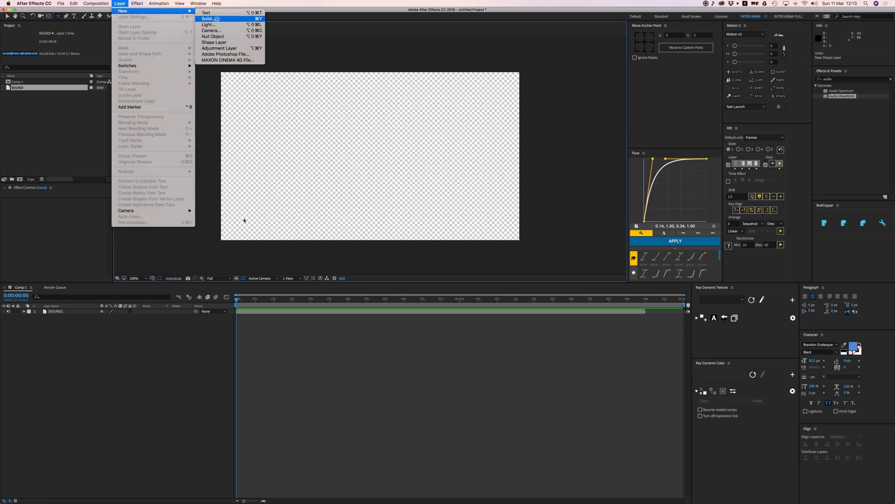
pyautogui.click(539, 273)
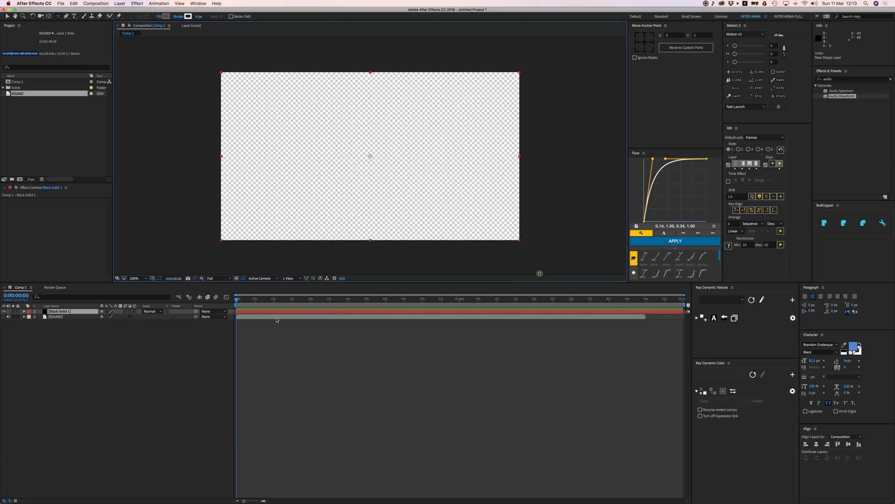
pyautogui.write('BG')
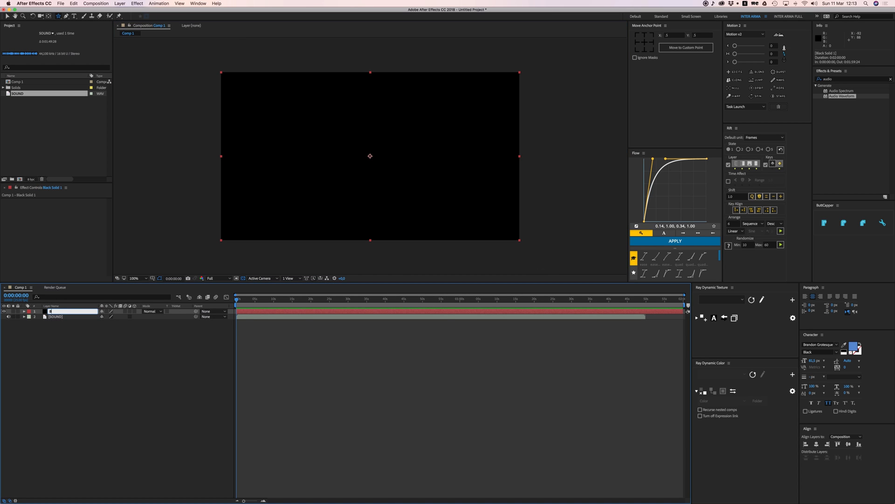
pyautogui.press('Return')
# - Lock the BG layer and clear the Project panel selection
pyautogui.click(18, 311)
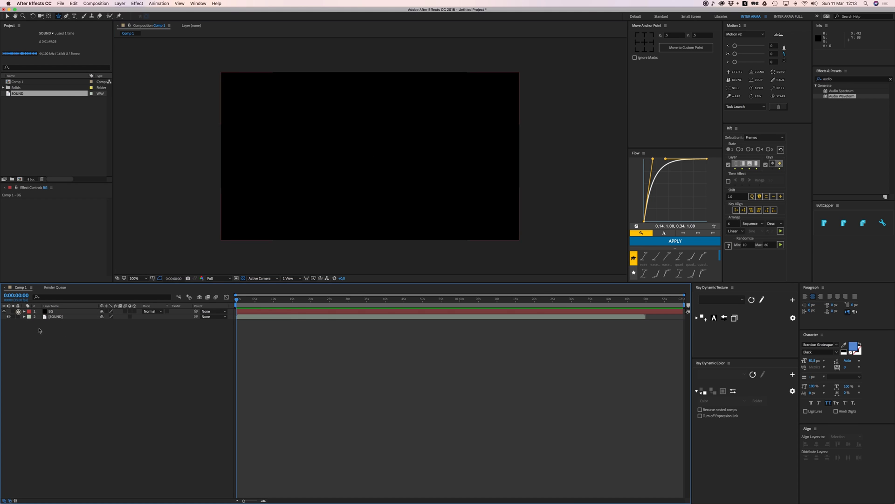
pyautogui.click(43, 150)
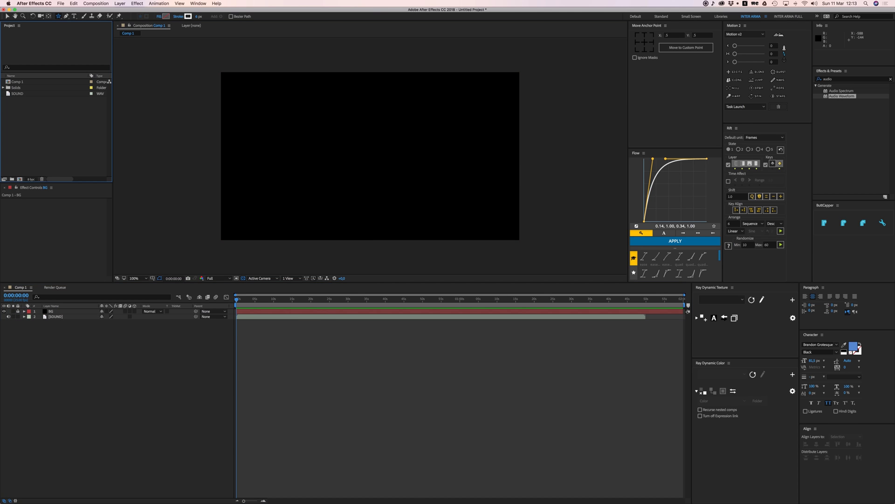
pyautogui.click(124, 3)
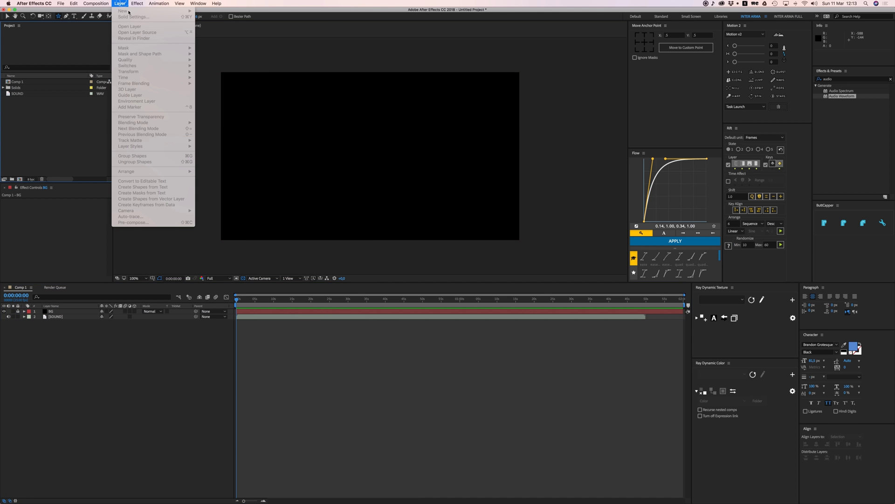
# - Add a 1920×1080 black solid named AUDIO above BG and SOUND, then reselect it
pyautogui.click(180, 362)
pyautogui.click(120, 3)
pyautogui.moveTo(140, 10)
pyautogui.click(233, 18)
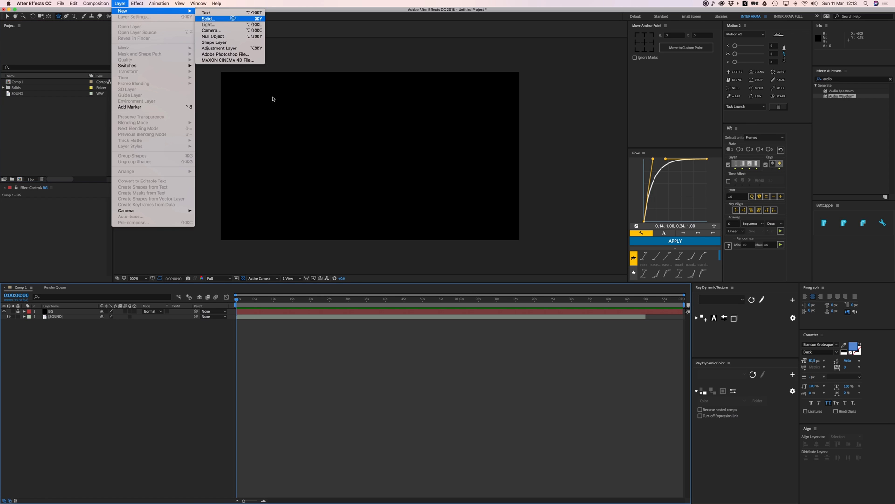
pyautogui.click(535, 277)
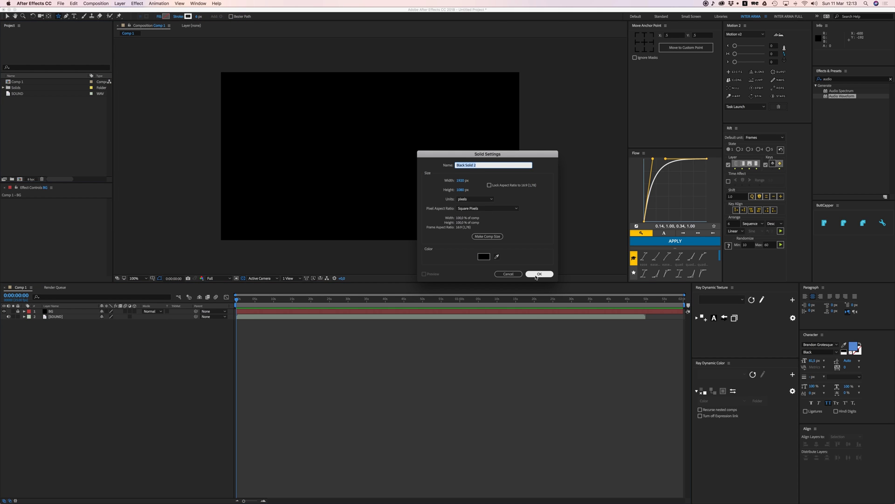
pyautogui.write('AUDIO')
pyautogui.press('Return')
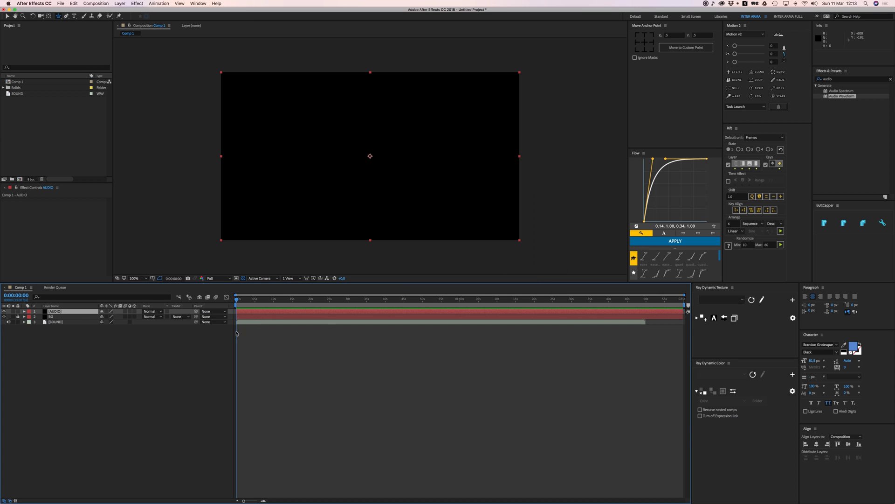
pyautogui.click(347, 357)
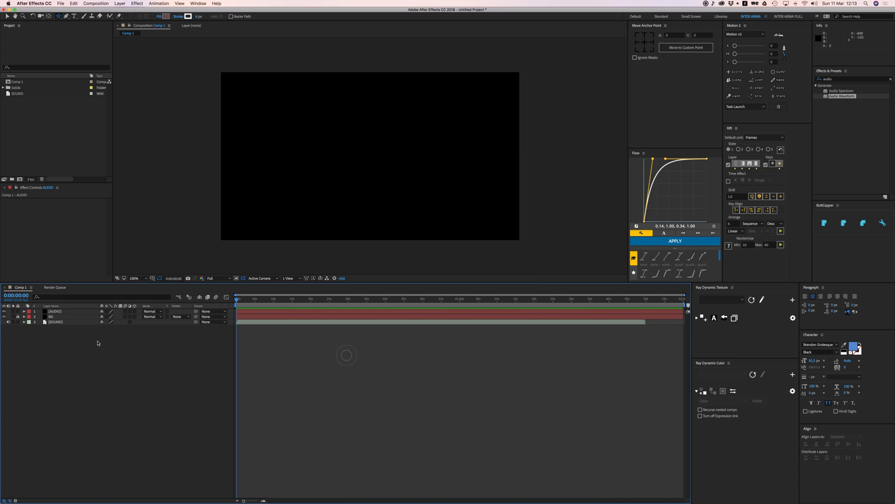
pyautogui.click(57, 311)
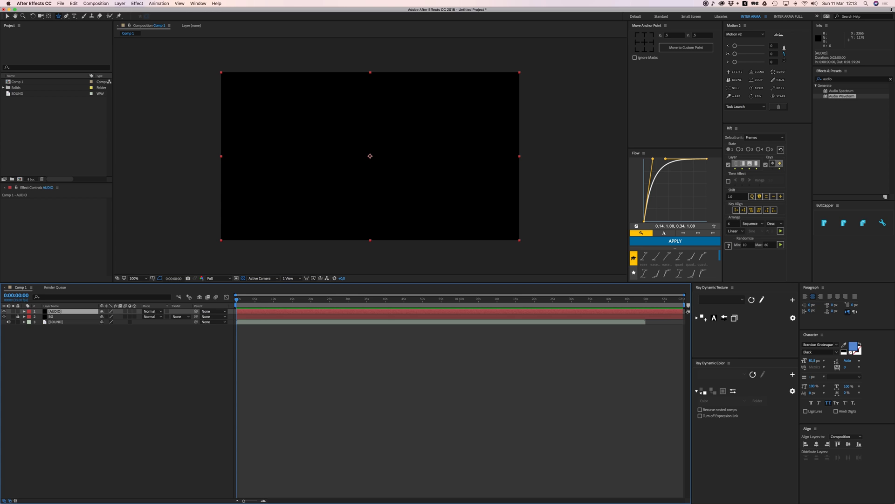
# - Search 'audio' in Effects & Presets, apply Audio Waveform to AUDIO, and enlarge Effect Controls
pyautogui.click(890, 79)
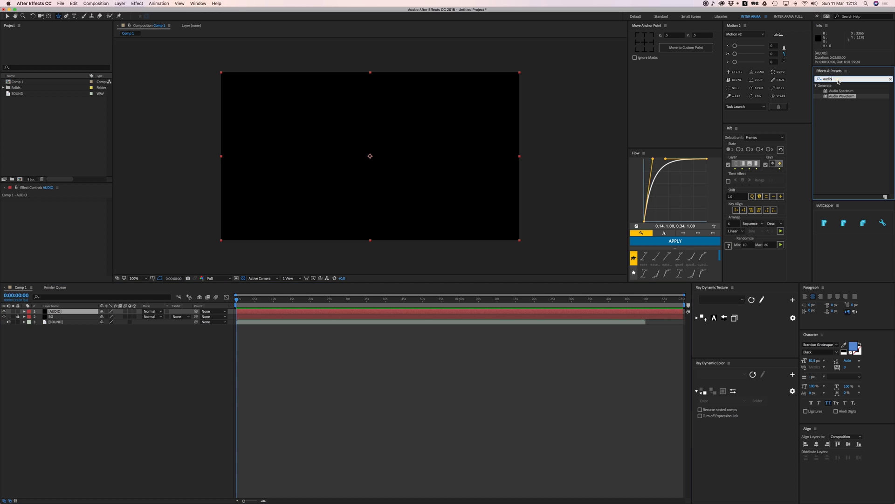
pyautogui.click(819, 78)
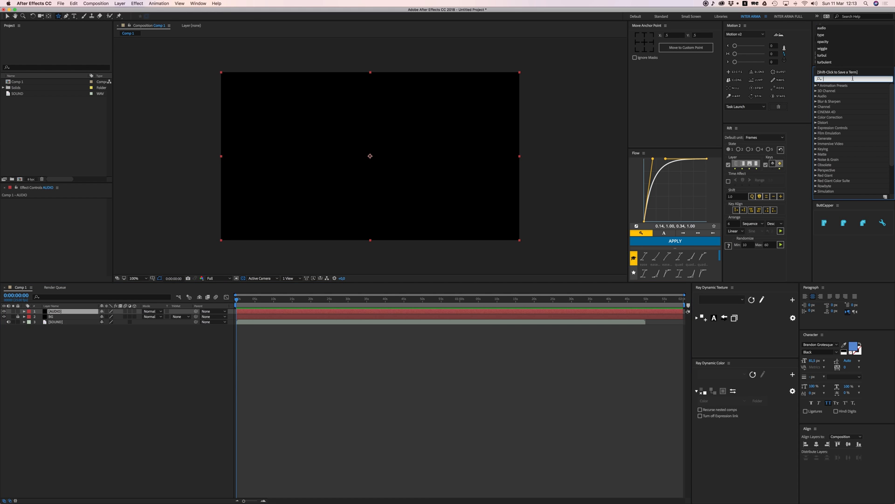
pyautogui.write('audio')
pyautogui.moveTo(870, 96); pyautogui.dragTo(312, 294)
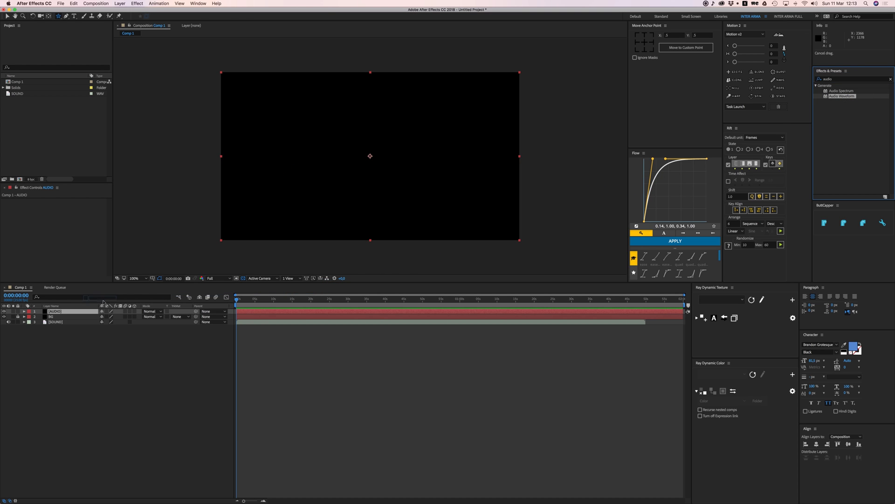
pyautogui.moveTo(103, 301); pyautogui.dragTo(60, 314)
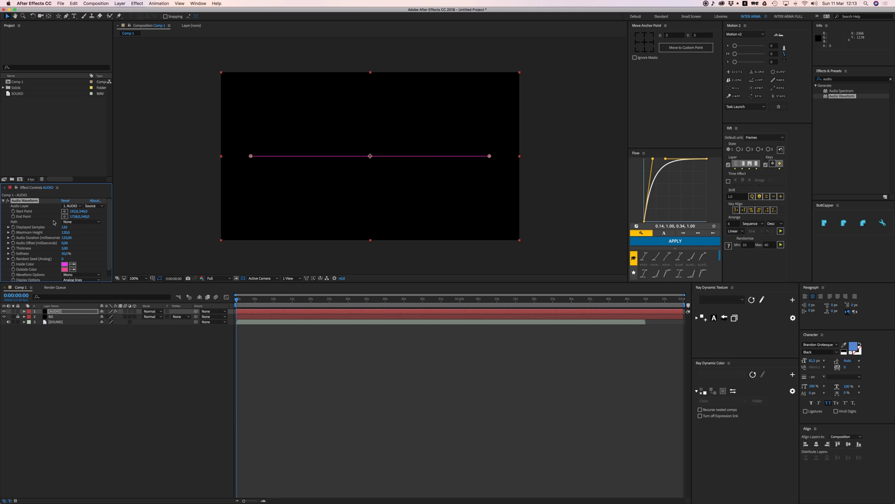
pyautogui.moveTo(51, 183); pyautogui.dragTo(52, 124)
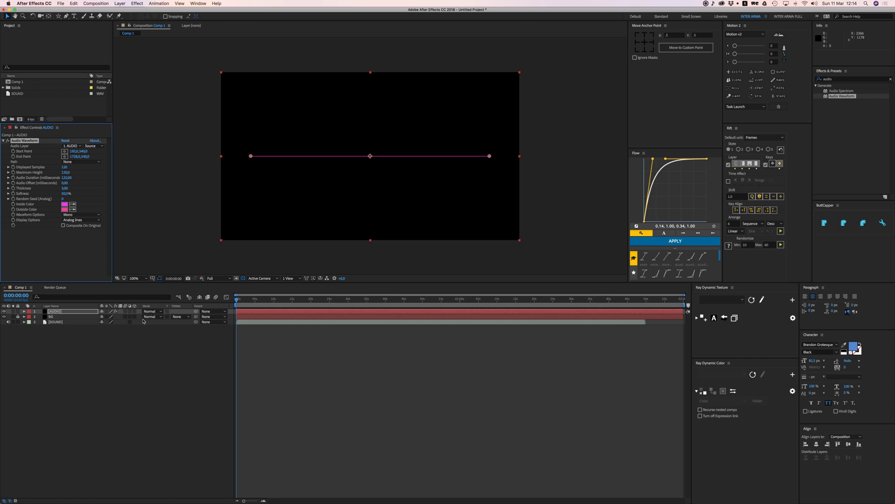
# - Set Audio Waveform's Audio Layer to the SOUND layer
pyautogui.click(264, 339)
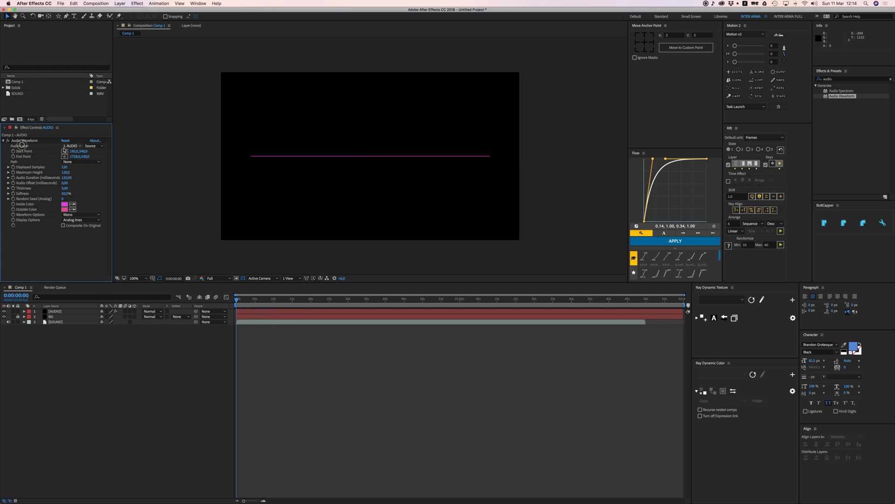
pyautogui.click(71, 146)
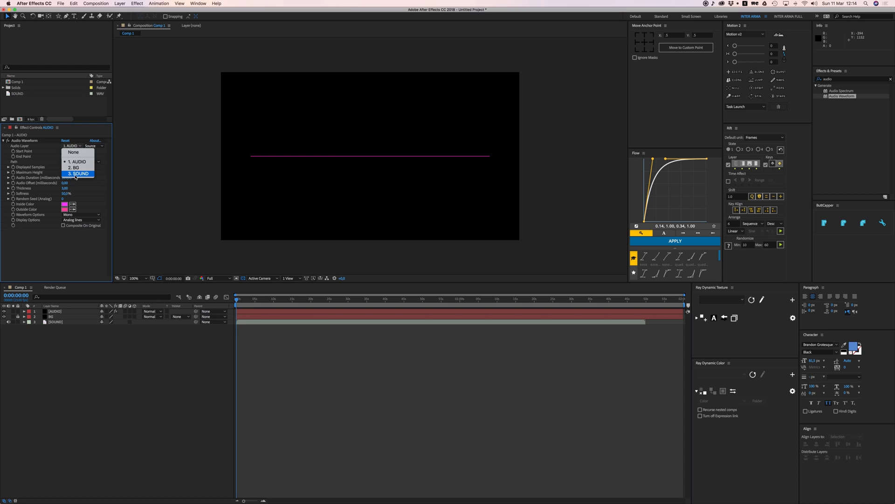
pyautogui.click(66, 378)
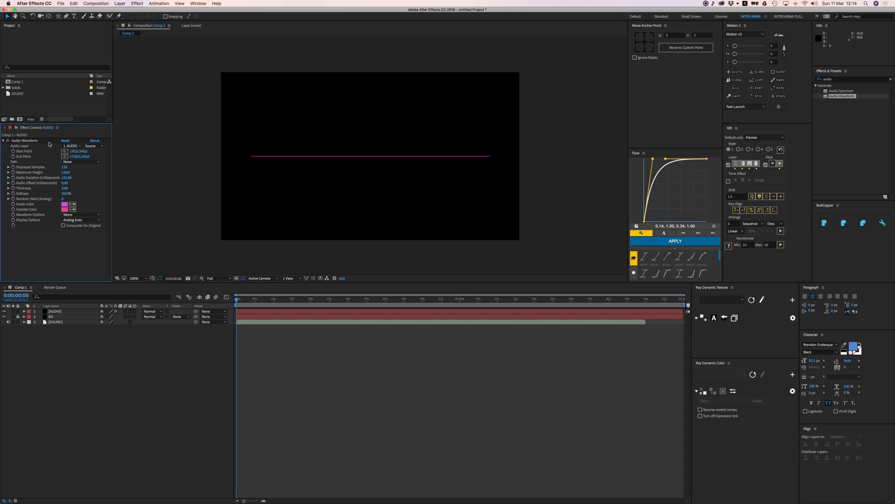
pyautogui.click(71, 146)
pyautogui.click(72, 174)
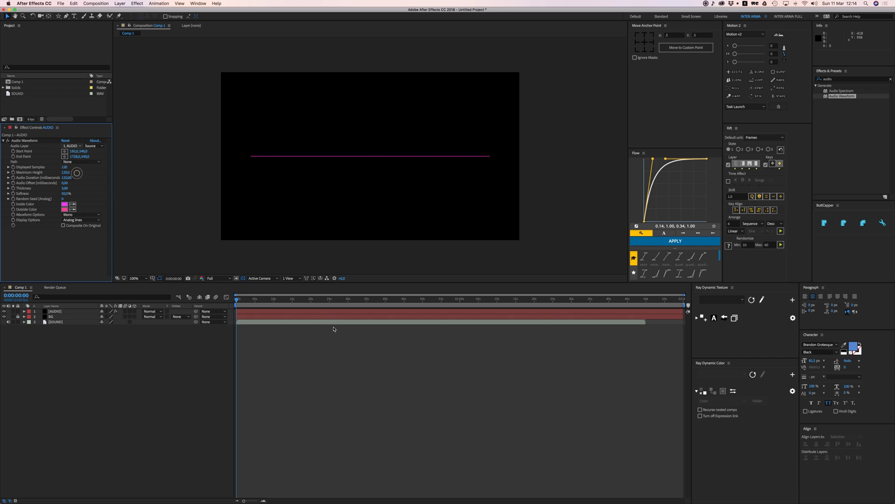
# - Move the playhead to 0:00:44:10 and preview the waveform with the volume raised
pyautogui.click(401, 301)
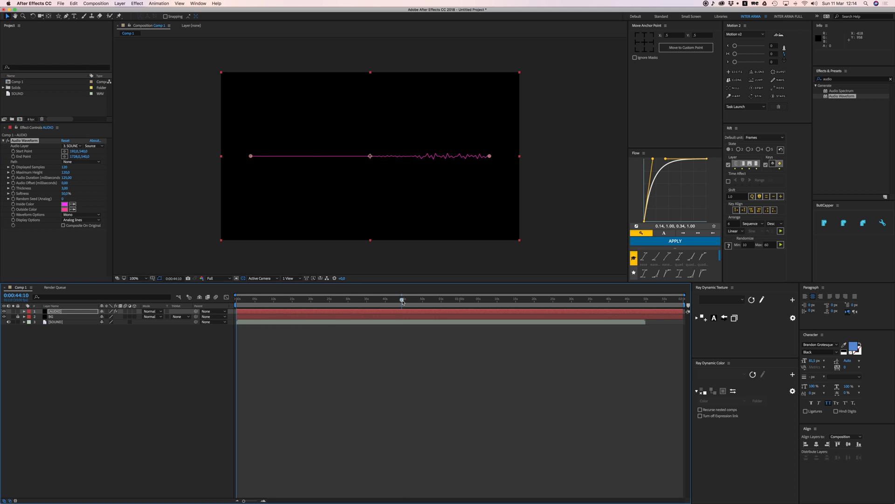
pyautogui.click(387, 340)
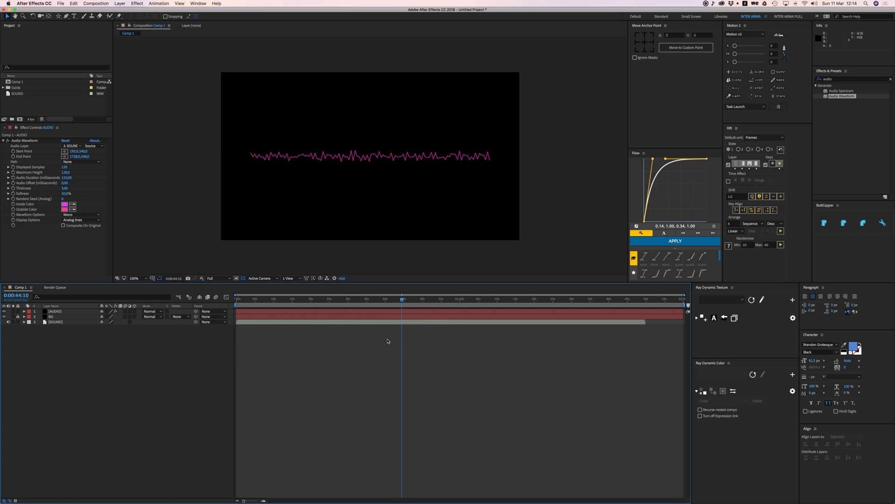
pyautogui.press('space')
pyautogui.press('XF86AudioRaiseVolume')
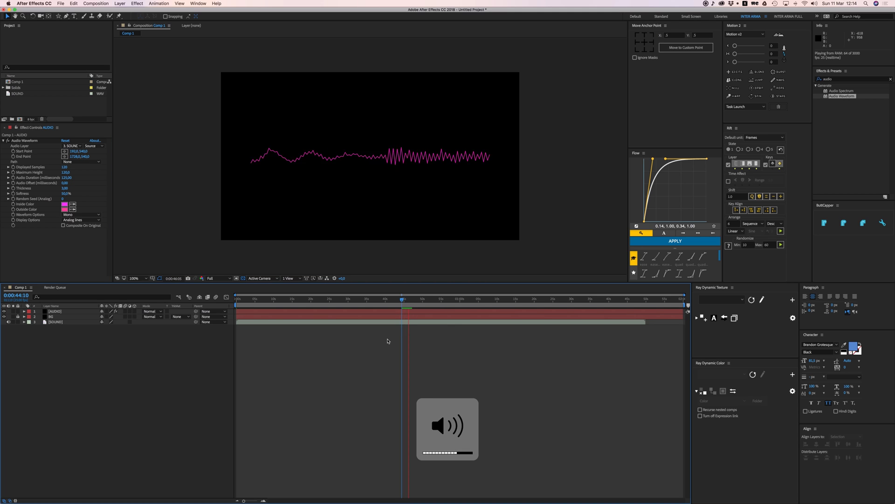
pyautogui.press('space')
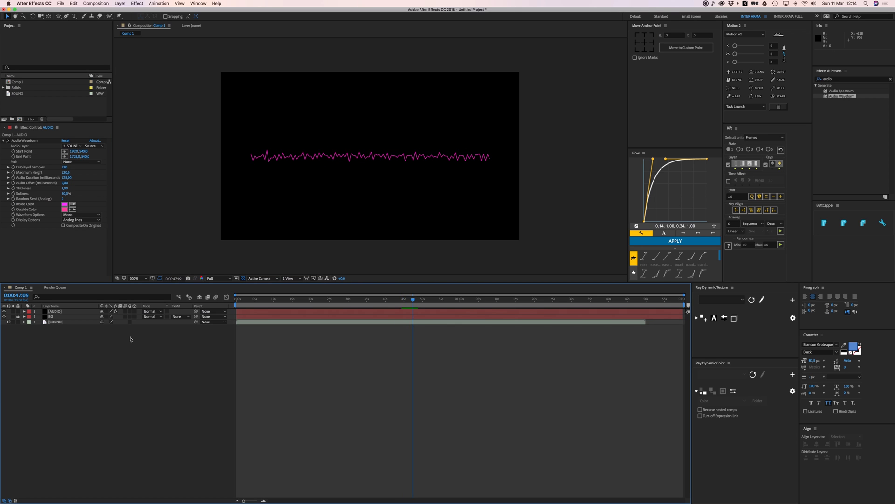
# - Lower Displayed Samples from 128 to 102, undoing an accidental Audio Offset change to 1400
pyautogui.click(55, 311)
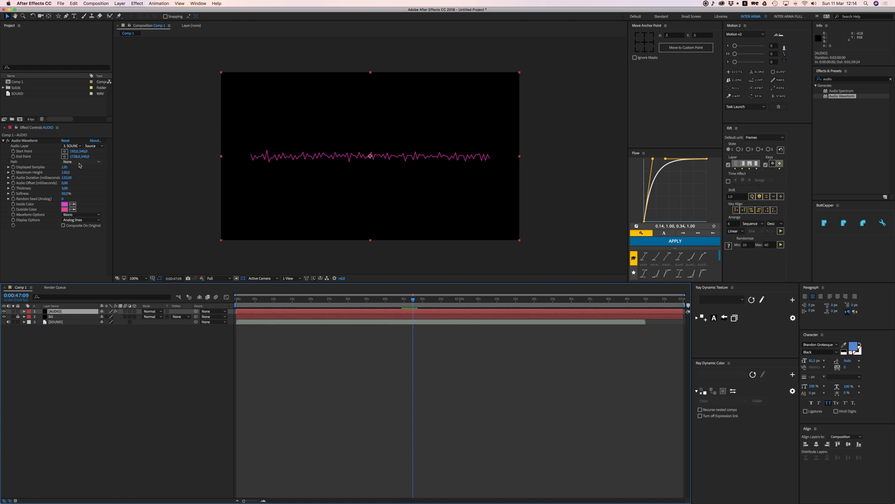
pyautogui.click(66, 170)
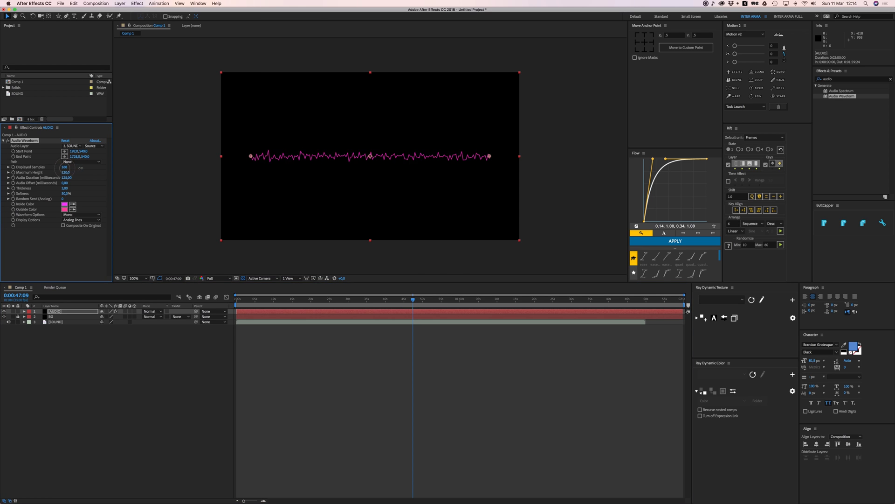
pyautogui.moveTo(67, 167); pyautogui.dragTo(67, 178)
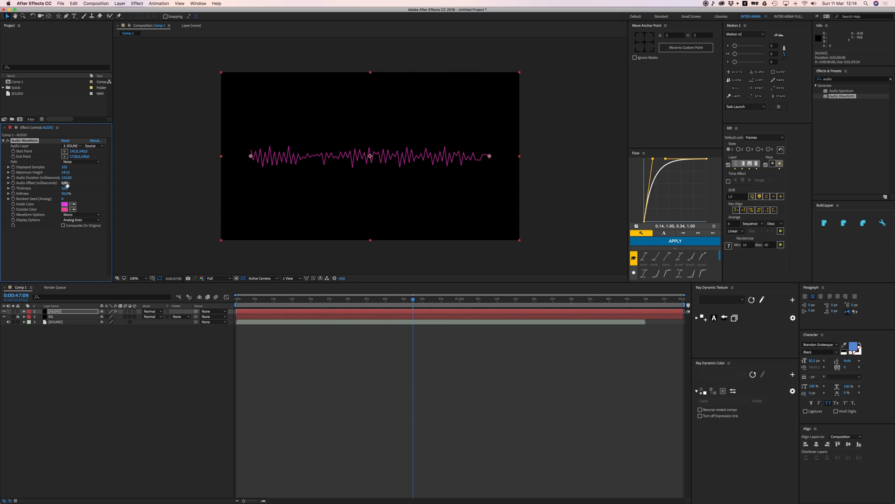
pyautogui.moveTo(66, 185); pyautogui.dragTo(67, 183)
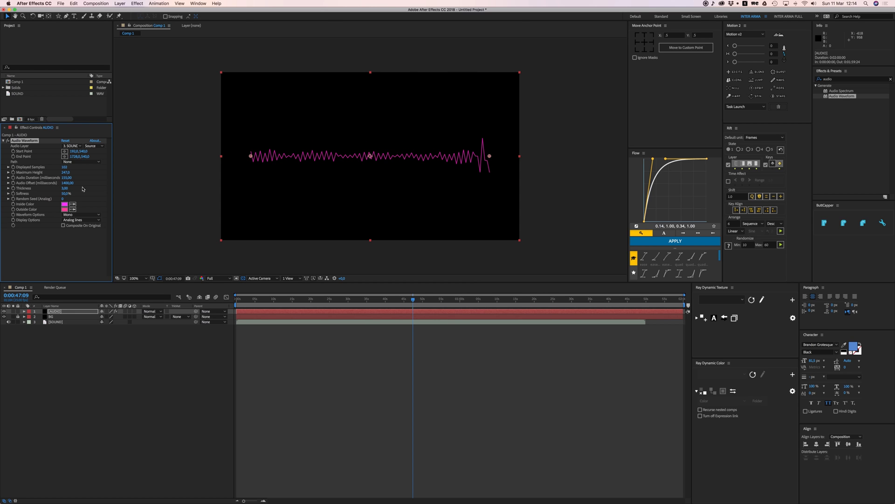
pyautogui.press('super+z')
# - Change the waveform thickness, check it zoomed in then at 100%, and keep Mono channel
pyautogui.moveTo(66, 189); pyautogui.dragTo(70, 188)
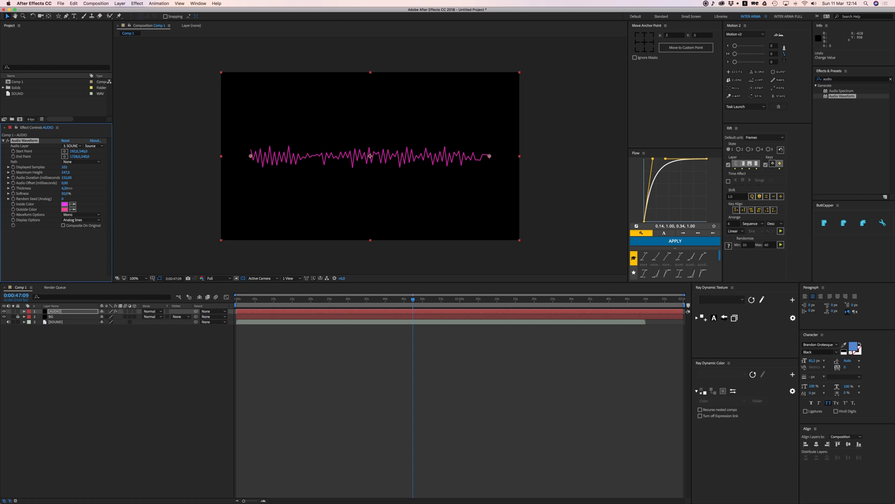
pyautogui.press('.')
pyautogui.press('.')
pyautogui.press('.')
pyautogui.press('.')
pyautogui.press('.')
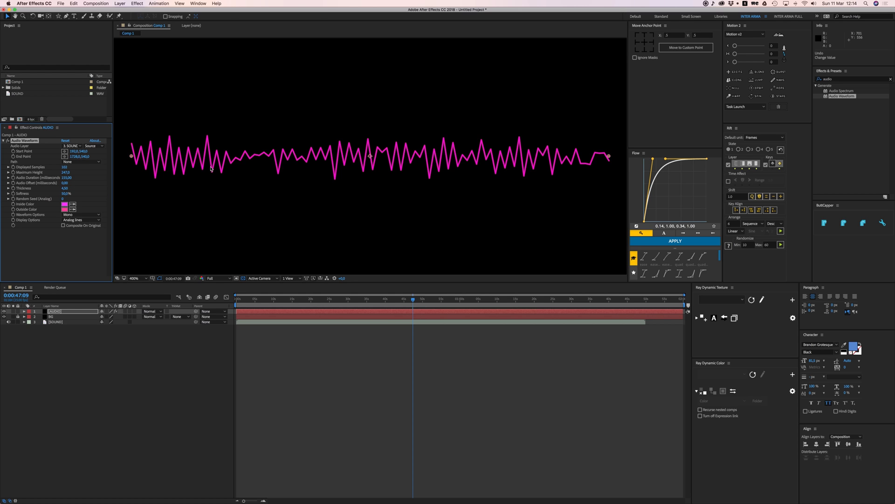
pyautogui.press(',')
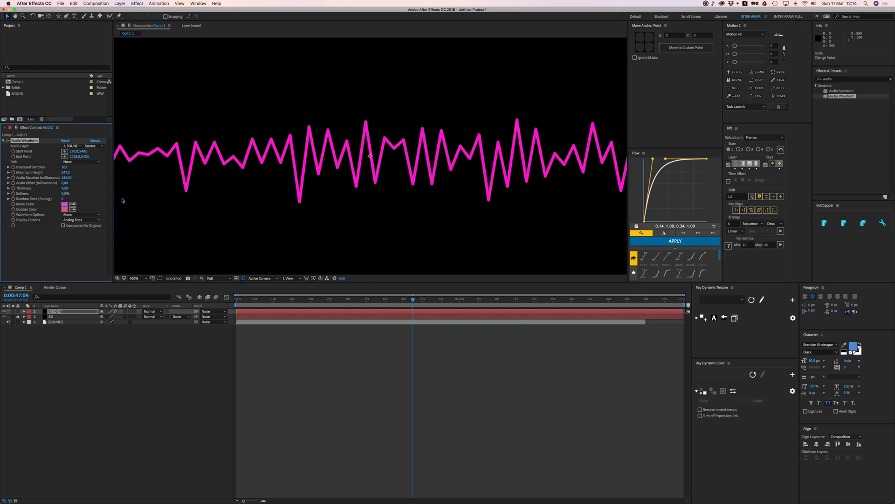
pyautogui.press(',')
pyautogui.press(',')
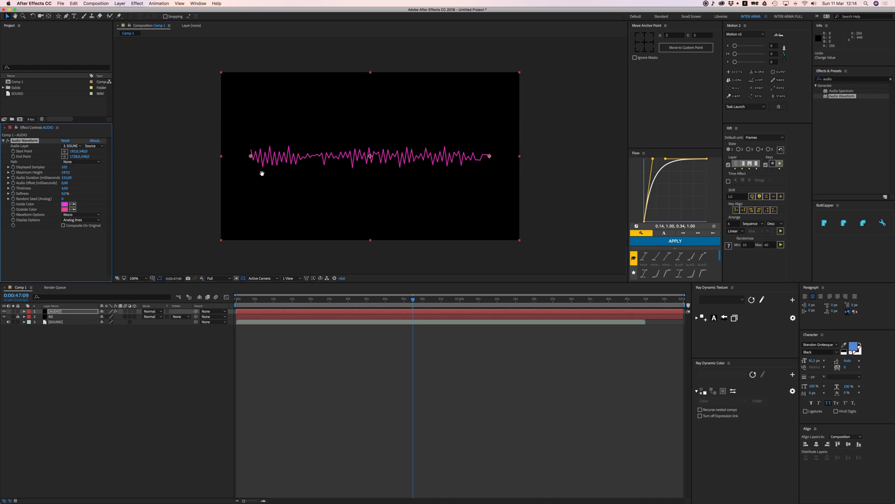
pyautogui.moveTo(262, 173); pyautogui.dragTo(258, 178)
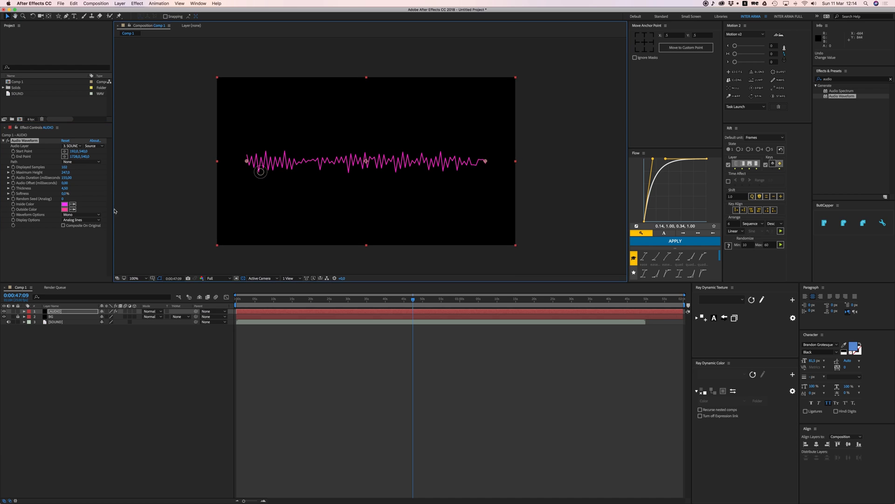
pyautogui.click(74, 215)
pyautogui.click(75, 221)
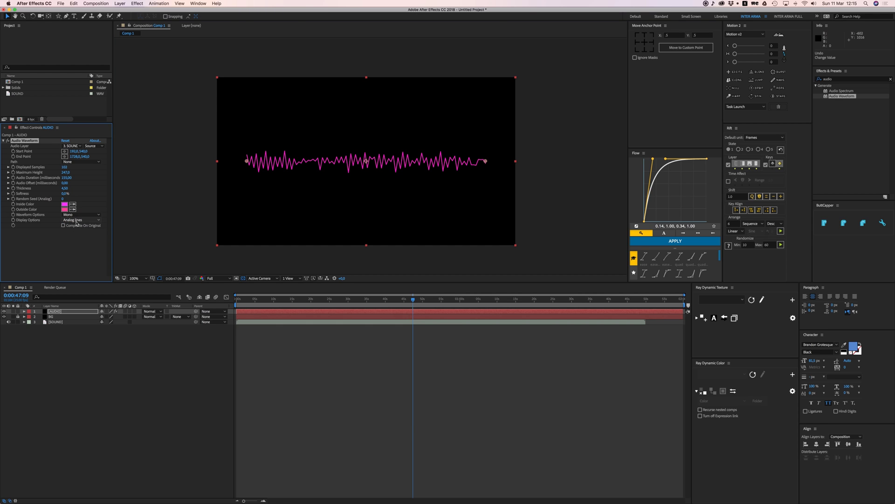
pyautogui.press('space')
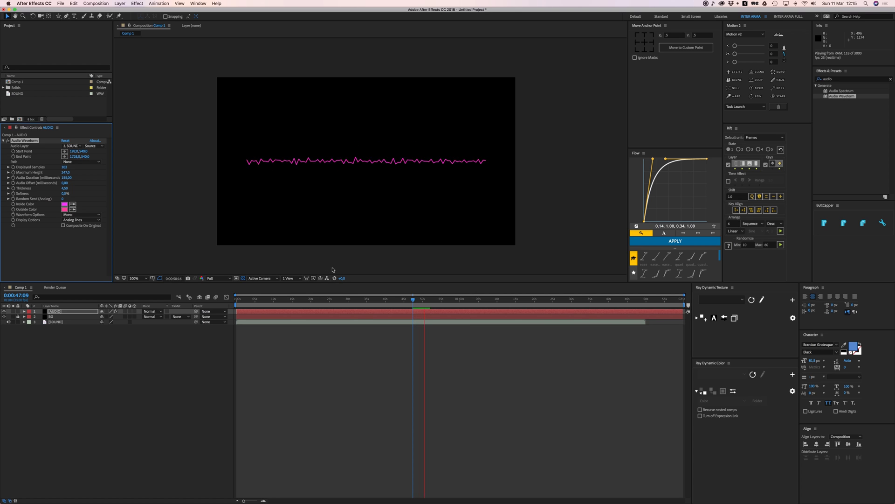
pyautogui.press('space')
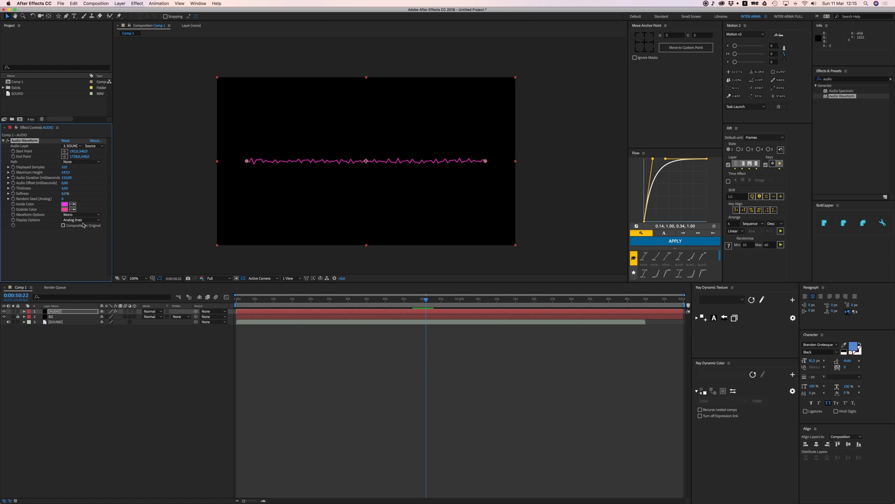
pyautogui.click(80, 219)
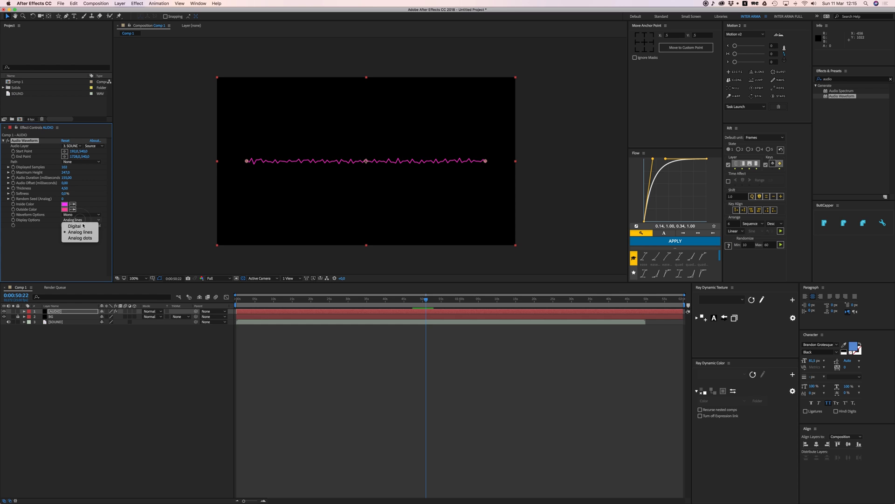
pyautogui.click(82, 226)
pyautogui.press('space')
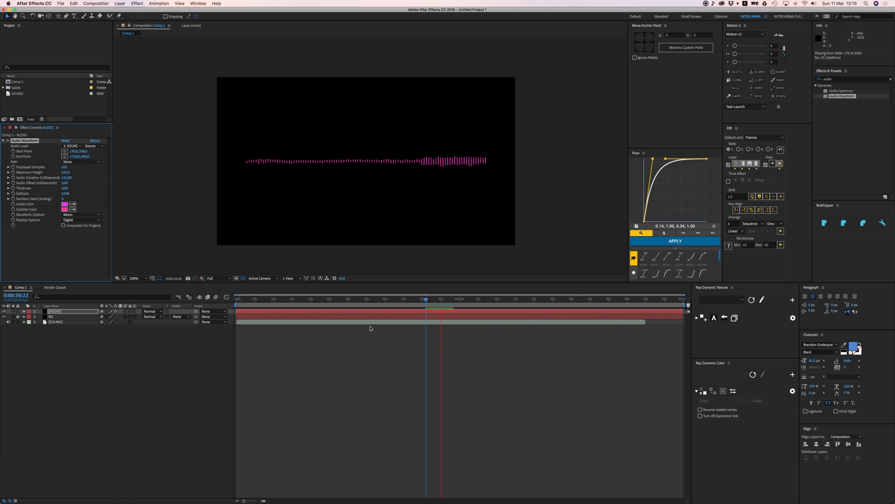
pyautogui.press('space')
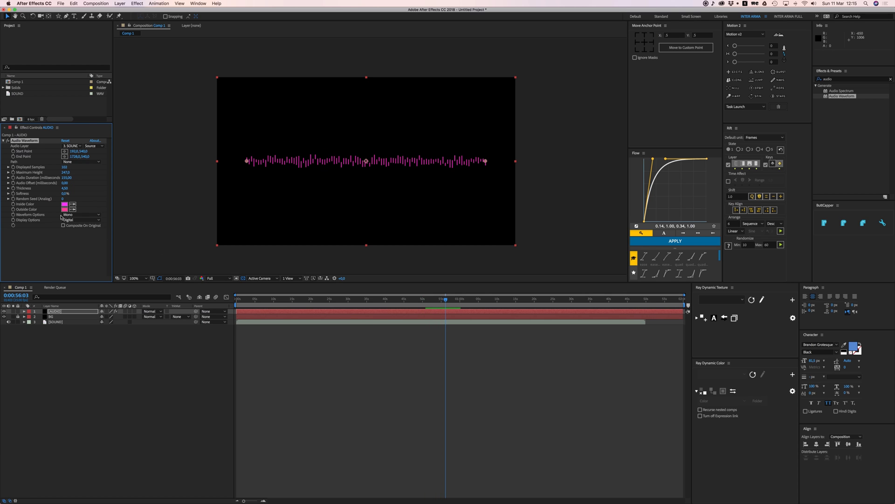
pyautogui.click(72, 220)
pyautogui.click(93, 236)
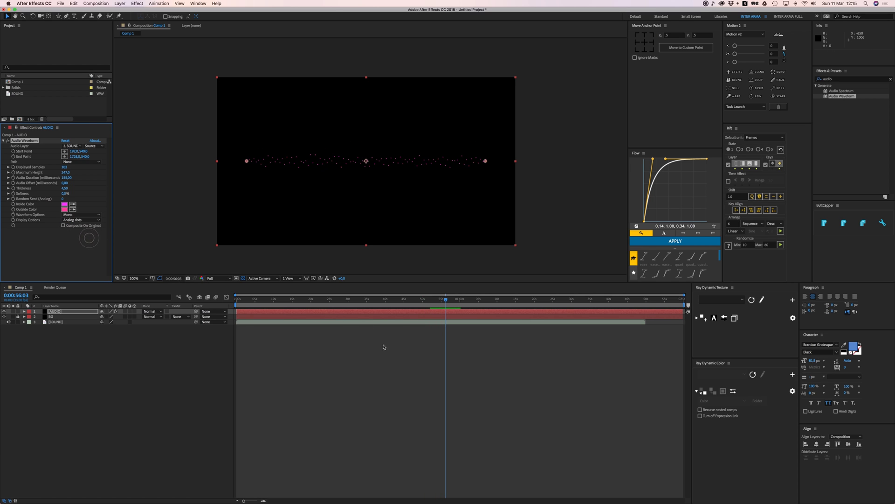
pyautogui.press('space')
pyautogui.press('space')
pyautogui.click(83, 221)
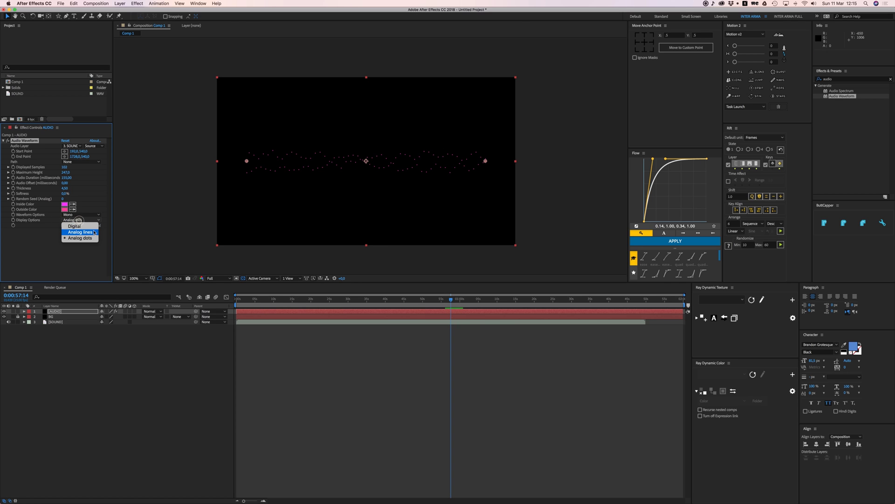
pyautogui.click(91, 232)
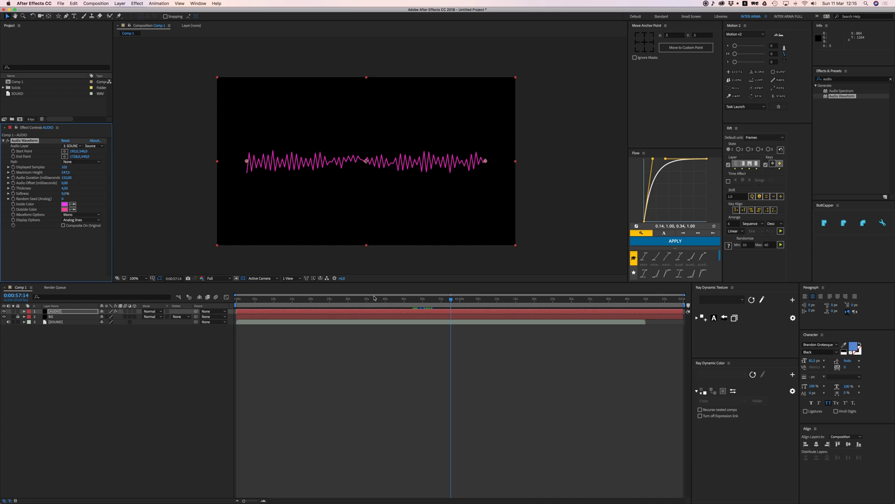
pyautogui.click(410, 299)
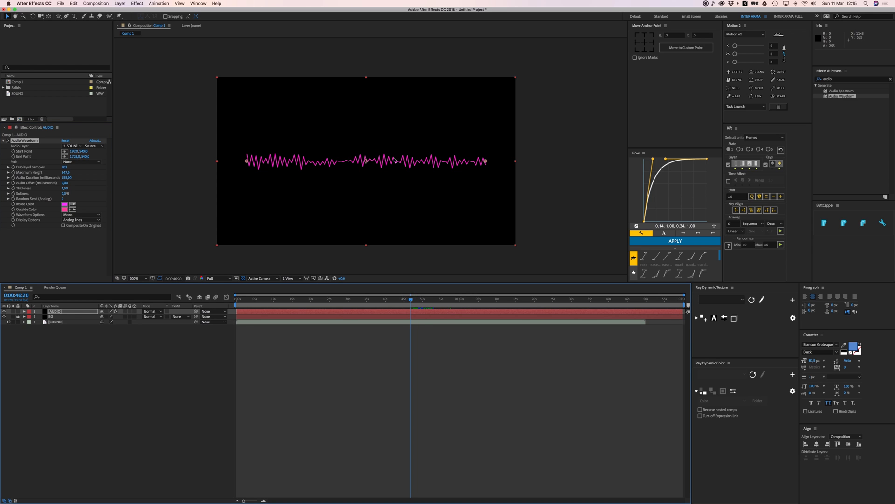
# - Set the waveform start point to 469 and end point to about 1470, then preview
pyautogui.click(54, 311)
pyautogui.moveTo(395, 186)
pyautogui.mouseDown()
pyautogui.moveTo(312, 185)
pyautogui.moveTo(393, 187)
pyautogui.mouseUp()
pyautogui.press('super+z')
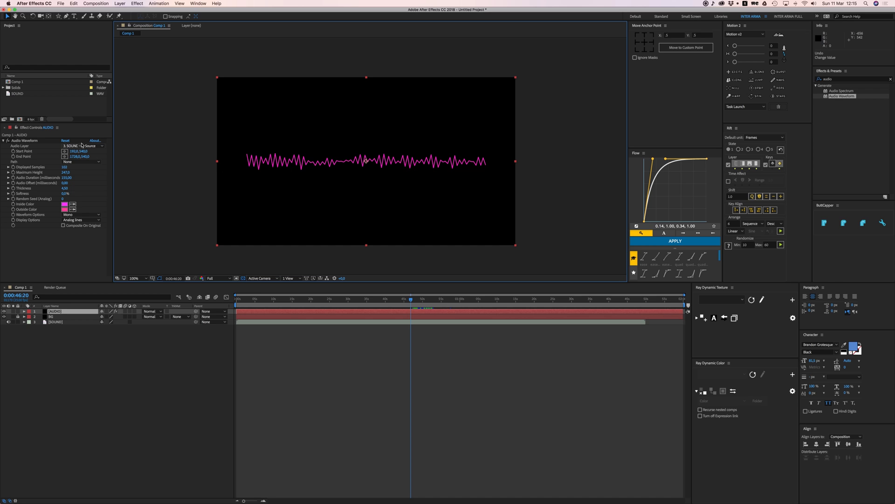
pyautogui.moveTo(73, 153); pyautogui.dragTo(166, 159)
pyautogui.moveTo(80, 157); pyautogui.dragTo(4, 160)
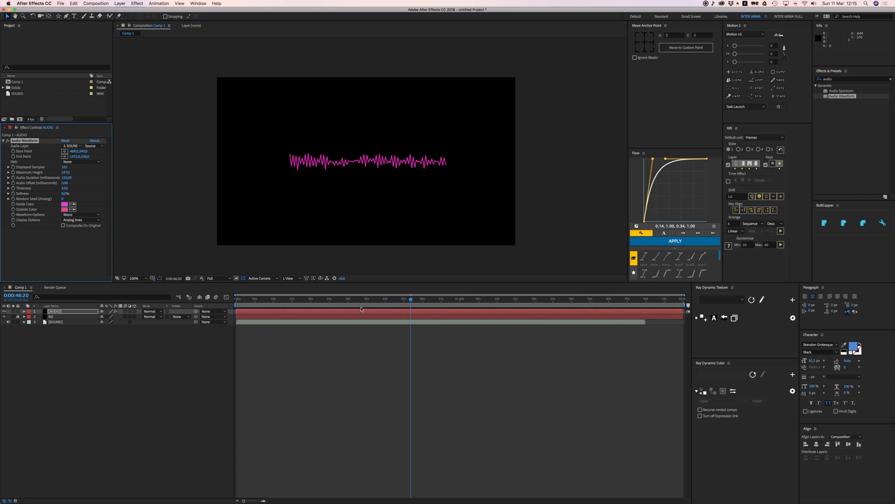
pyautogui.press('space')
pyautogui.press('space')
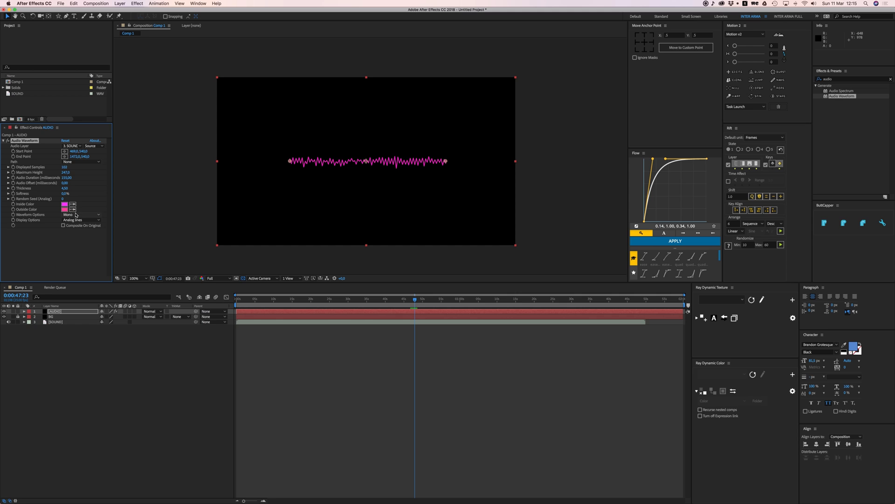
# - Duplicate the AUDIO layer and rename the copy AUDIO 2
pyautogui.click(70, 336)
pyautogui.click(54, 311)
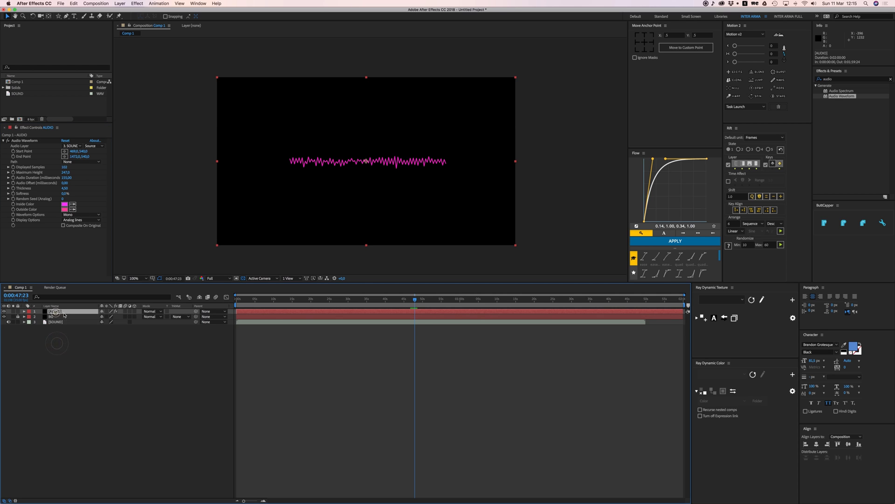
pyautogui.press('super+d')
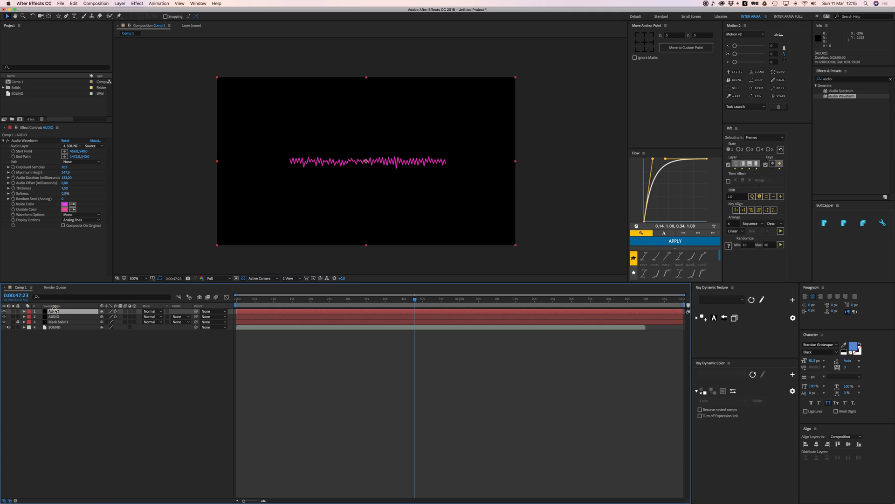
pyautogui.press('Return')
pyautogui.write('2')
pyautogui.press('Return')
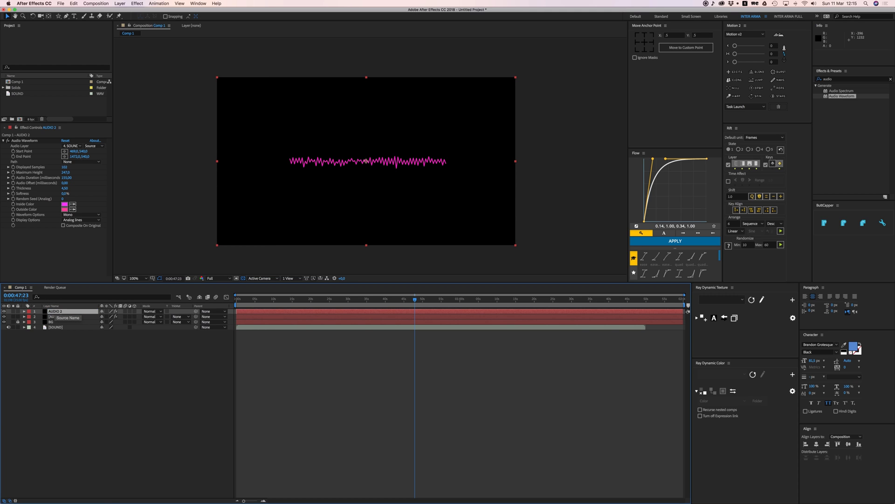
# - Give AUDIO 2 blue inside and outside colours and the Analog dots display style
pyautogui.click(65, 204)
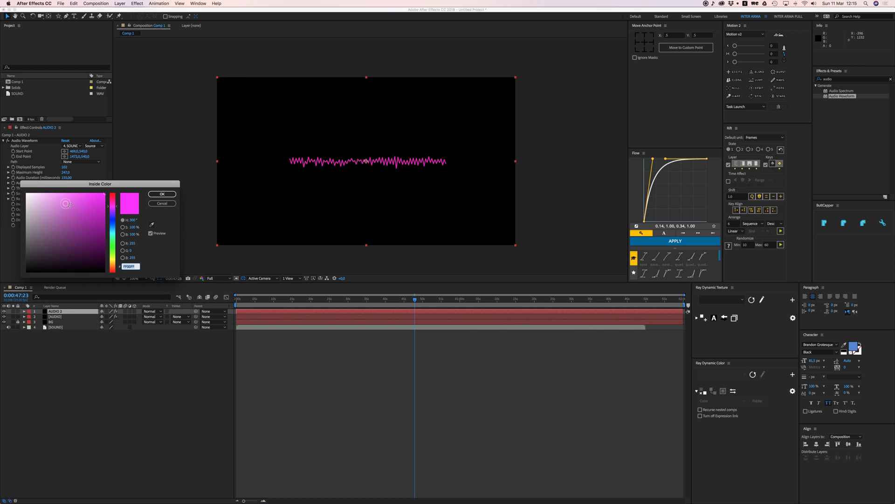
pyautogui.click(112, 225)
pyautogui.click(95, 208)
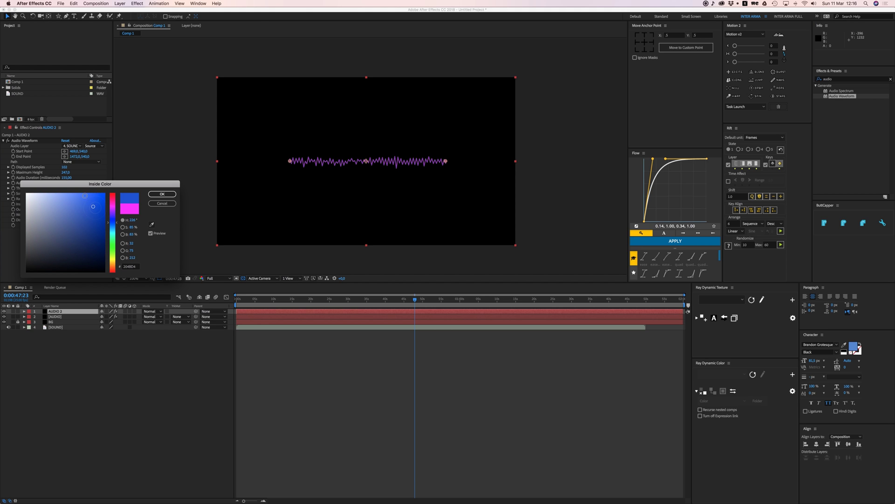
pyautogui.click(161, 194)
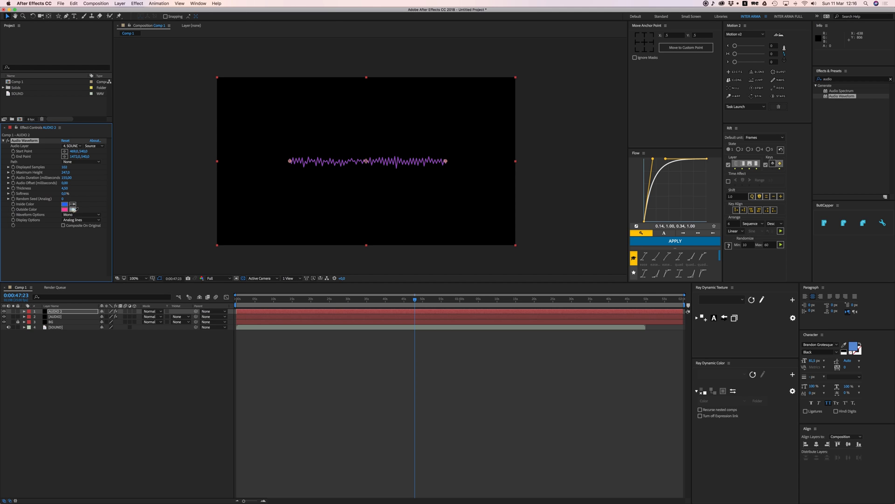
pyautogui.click(74, 209)
pyautogui.click(65, 204)
pyautogui.click(80, 220)
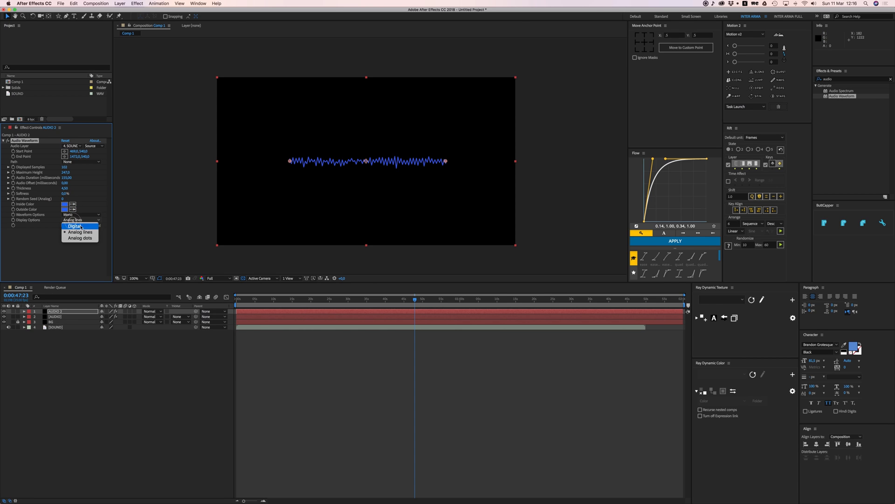
pyautogui.click(87, 240)
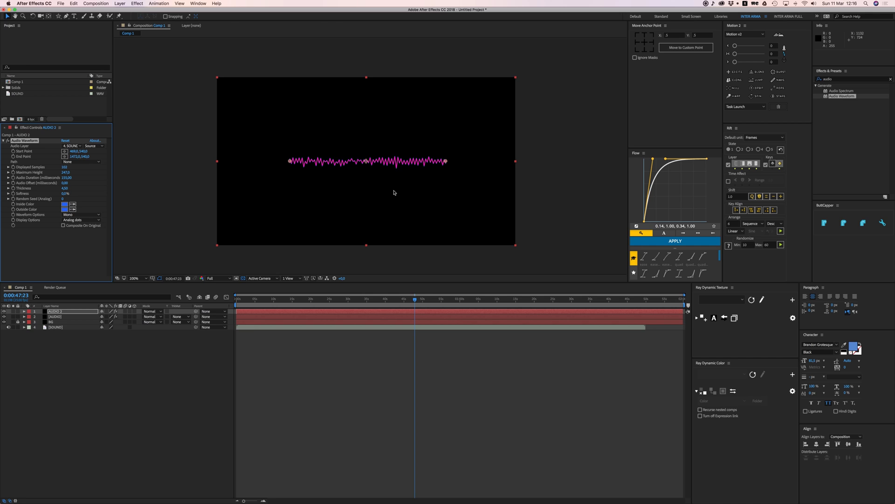
# - Reduce AUDIO 2's Displayed Samples to about 86, with Audio Duration 205 and Audio Offset 1100
pyautogui.press('.')
pyautogui.press('space')
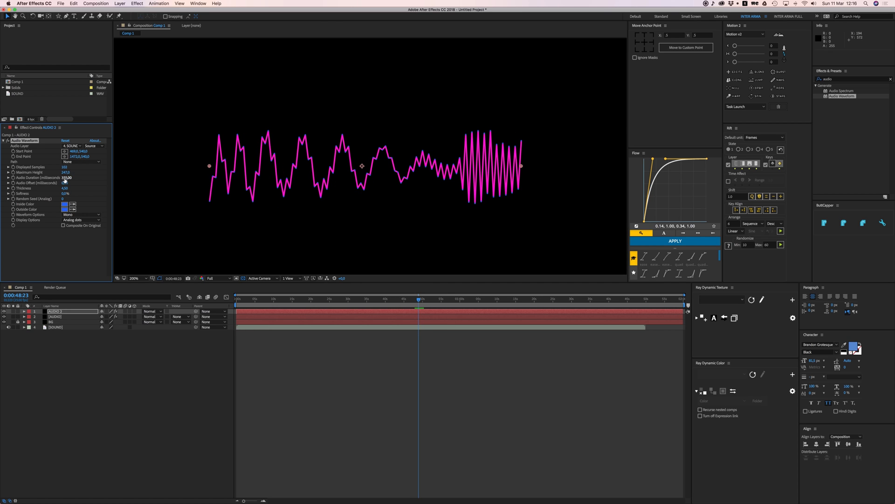
pyautogui.moveTo(65, 166); pyautogui.dragTo(5, 176)
pyautogui.click(67, 178)
pyautogui.write('205')
pyautogui.press('Tab')
pyautogui.write('1100')
pyautogui.press('Return')
# - Raise Maximum Height to 128 and preview both waveforms at 100% zoom
pyautogui.click(66, 188)
pyautogui.click(314, 392)
pyautogui.press('/')
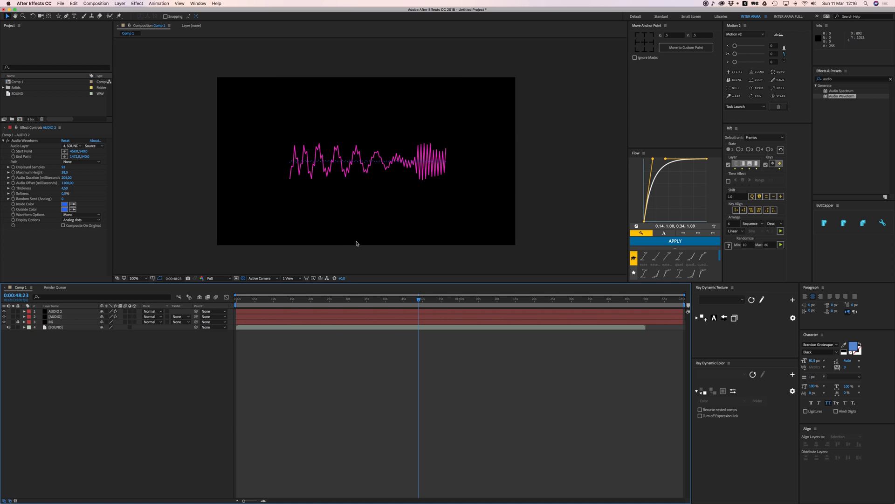
pyautogui.press('space')
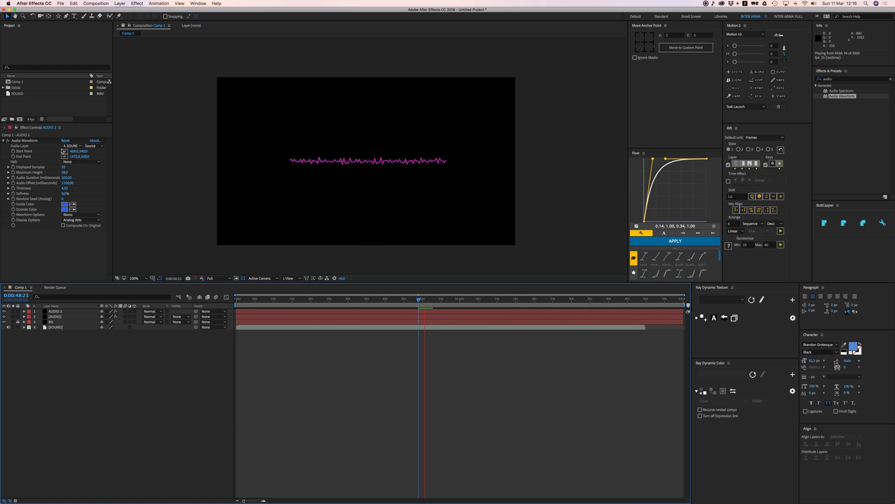
pyautogui.moveTo(69, 173); pyautogui.dragTo(97, 172)
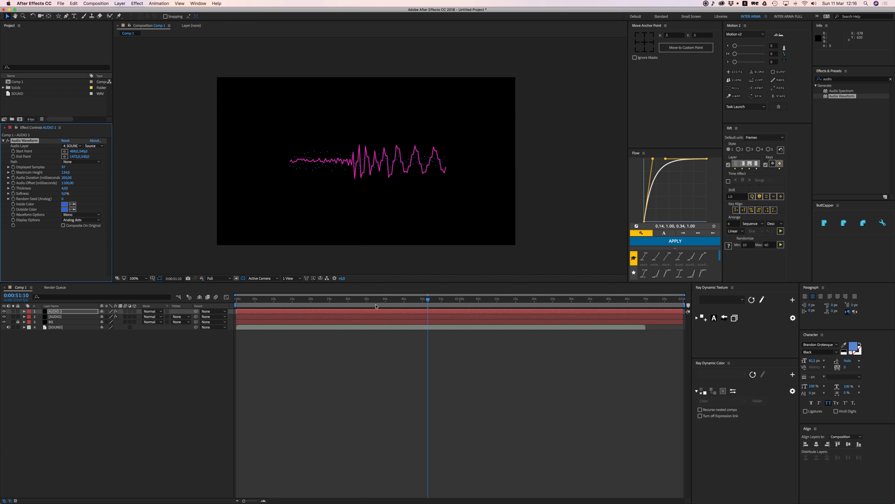
pyautogui.press('pageup')
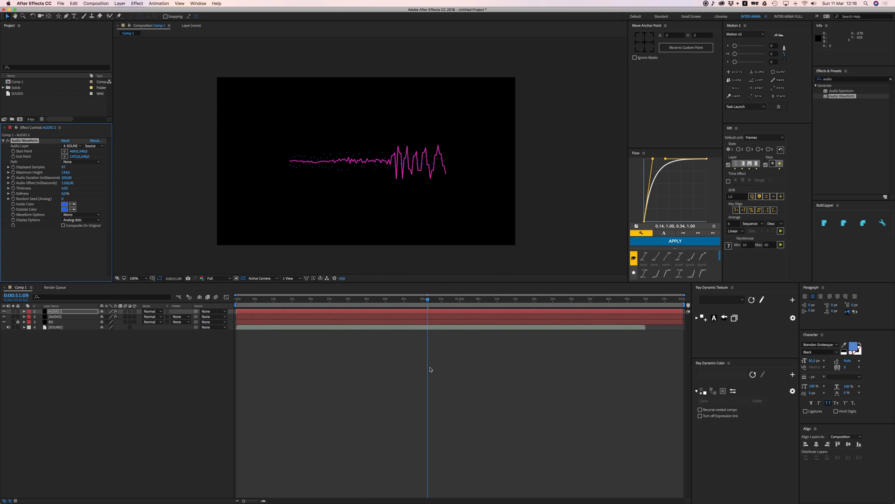
pyautogui.press('space')
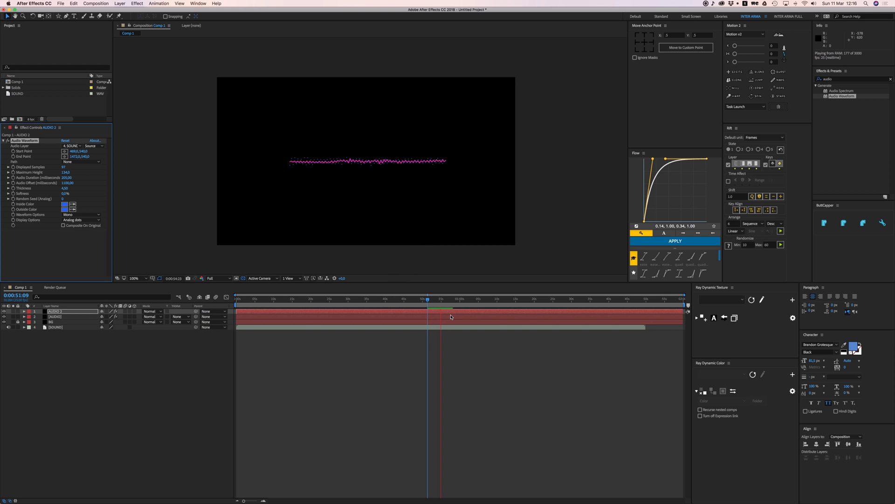
pyautogui.press('space')
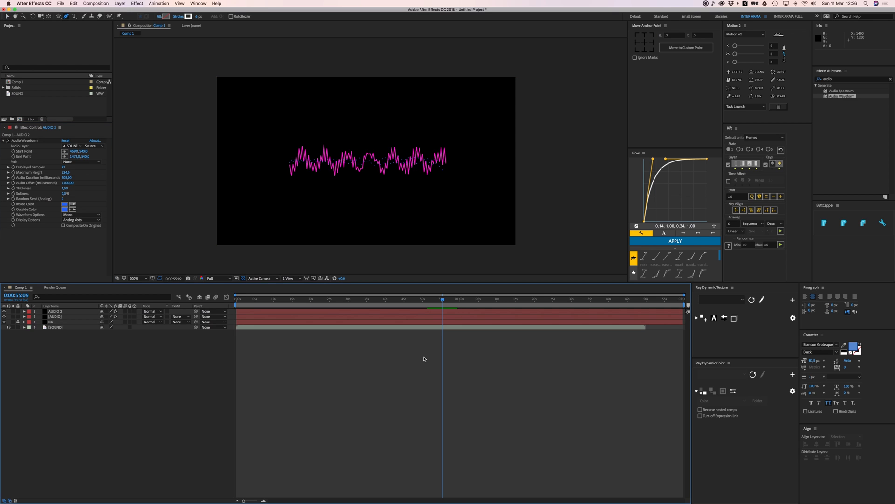
# - Delete the AUDIO 2 copy layer and select the original AUDIO layer
pyautogui.click(59, 311)
pyautogui.press('Delete')
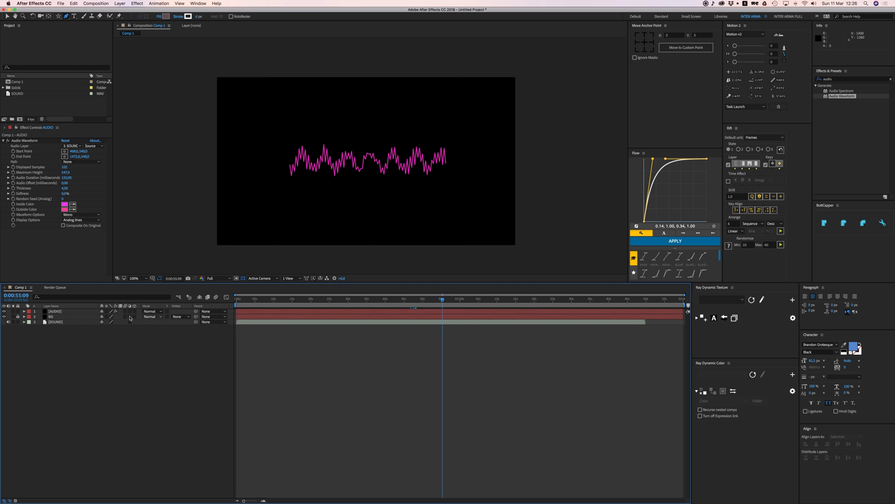
pyautogui.click(52, 311)
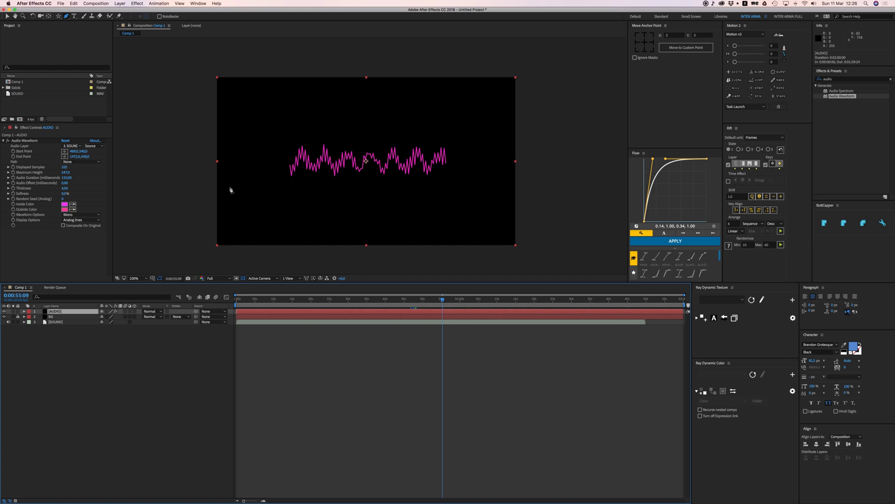
# - Draw a curved two-point Mask 1 across the waveform and reveal it under the layer's Masks
pyautogui.click(280, 179)
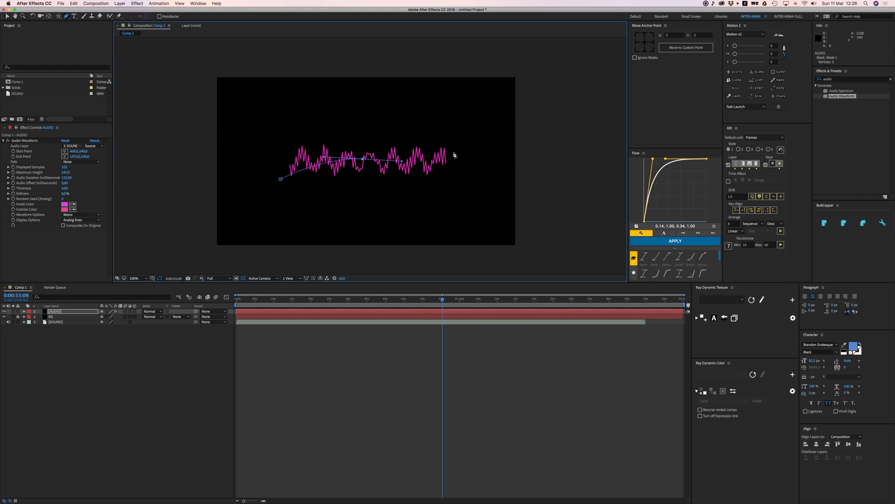
pyautogui.moveTo(461, 154); pyautogui.dragTo(480, 149)
pyautogui.click(480, 148)
pyautogui.press('cmd+z')
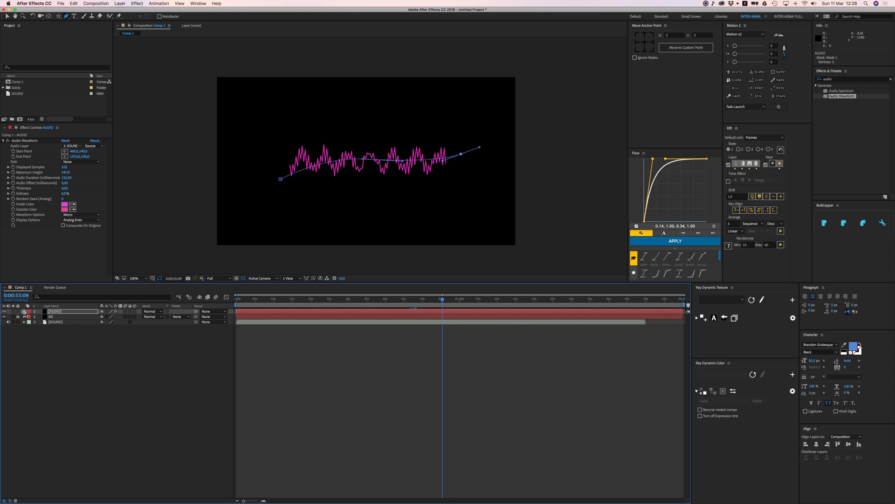
pyautogui.click(24, 311)
pyautogui.click(30, 316)
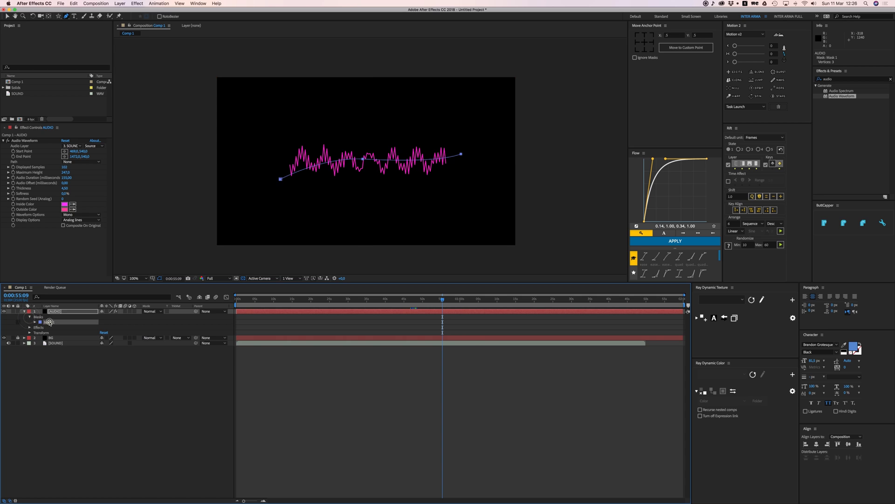
# - Set the Audio Waveform Path to Mask 1, then bend the mask so the waveform's middle rises
pyautogui.click(79, 161)
pyautogui.click(76, 178)
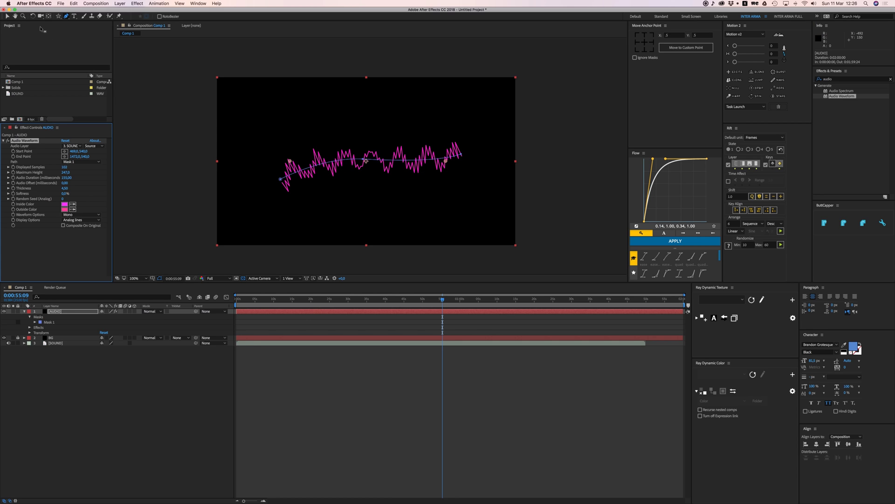
pyautogui.press('v')
pyautogui.click(364, 160)
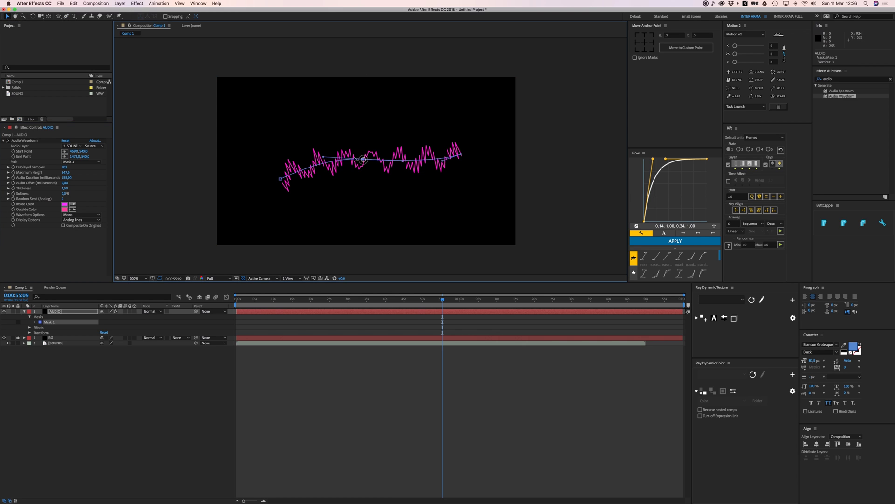
pyautogui.moveTo(322, 157); pyautogui.dragTo(347, 160)
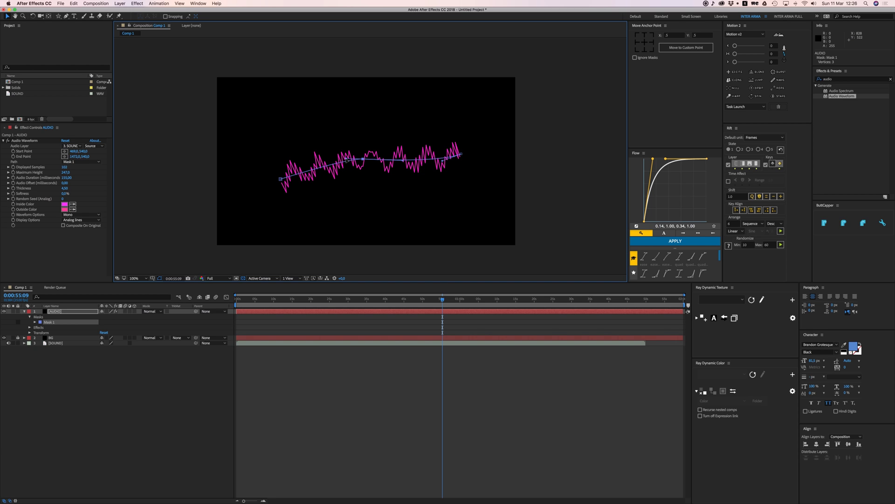